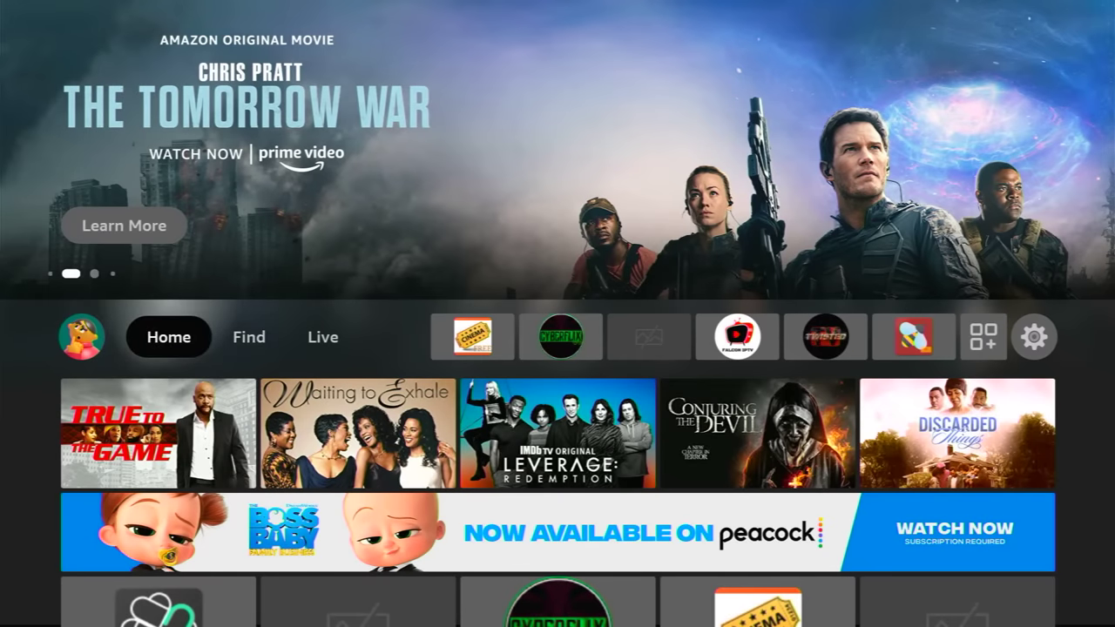
pyautogui.press('Right')
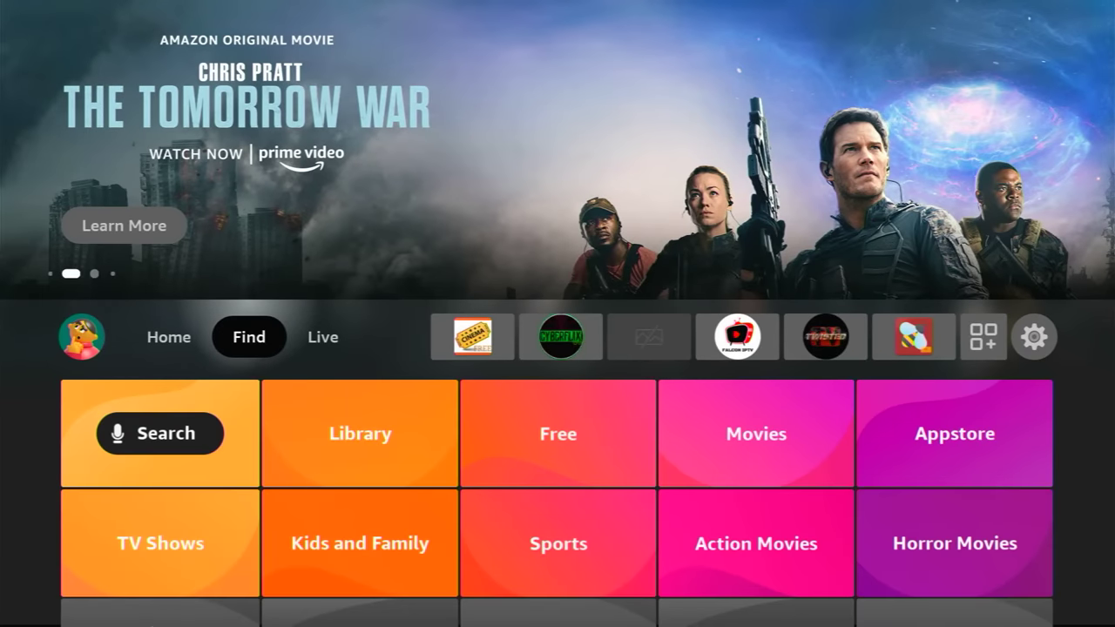
pyautogui.press('Down')
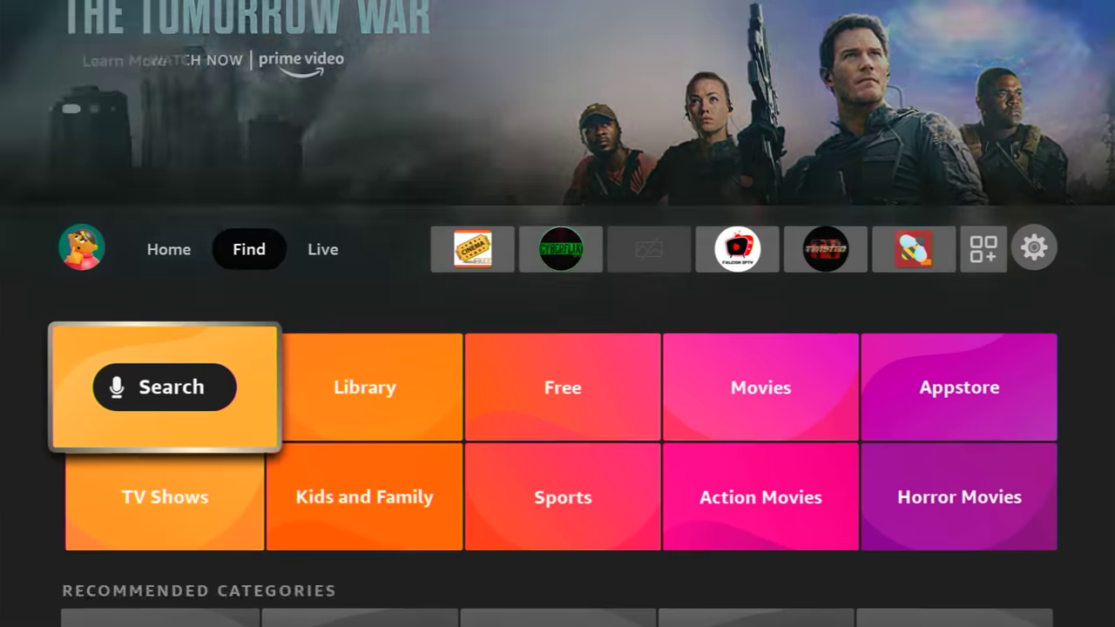
pyautogui.press('Return')
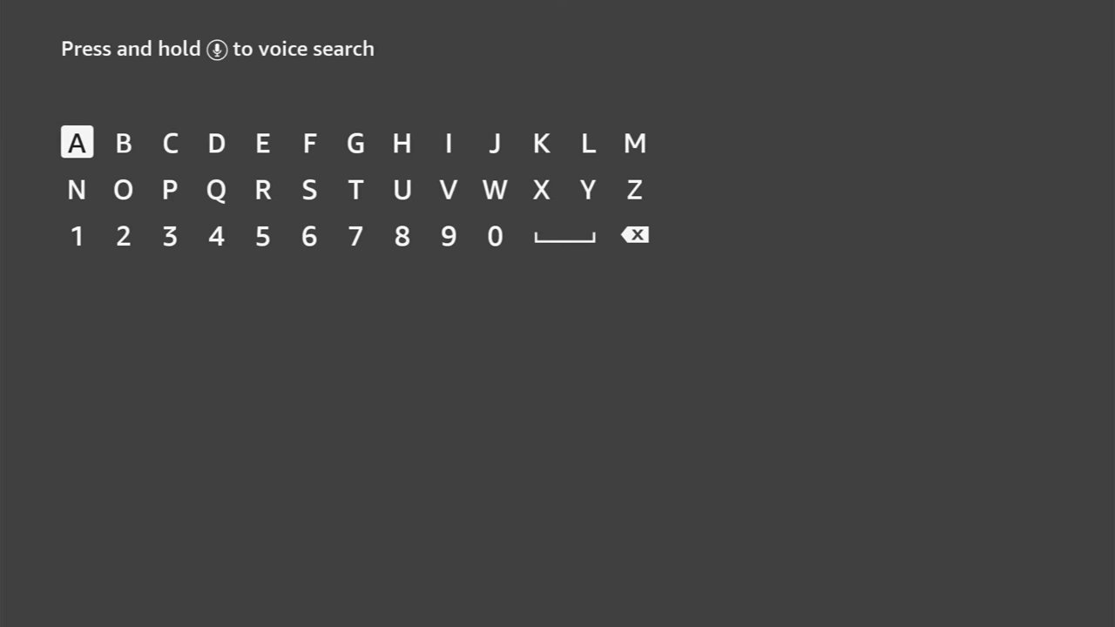
pyautogui.press('Escape')
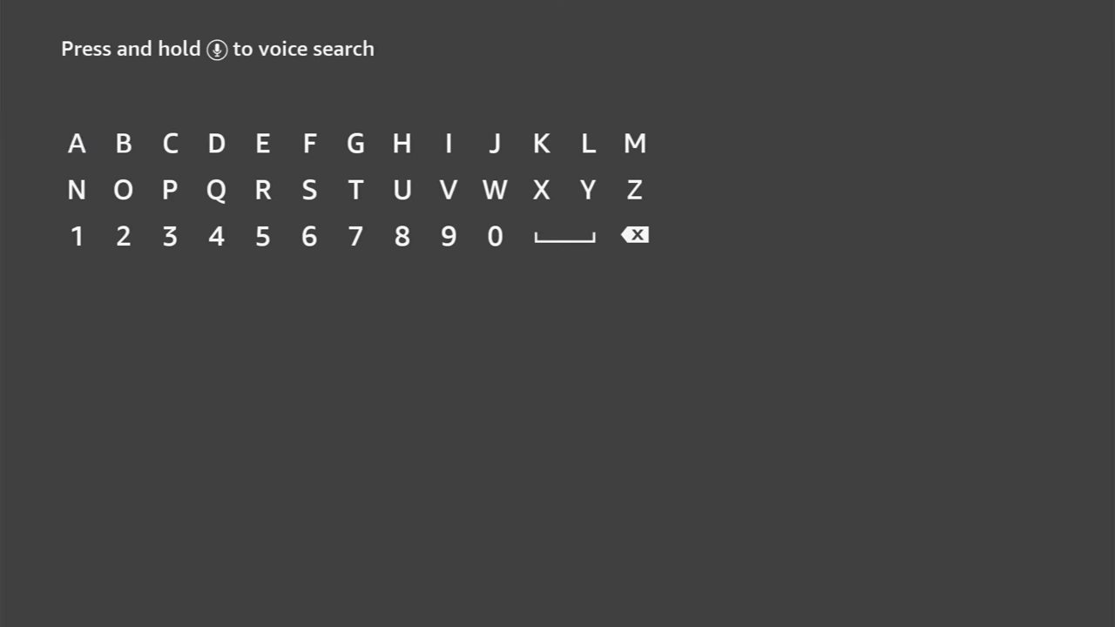
pyautogui.press('Up')
pyautogui.press('Left')
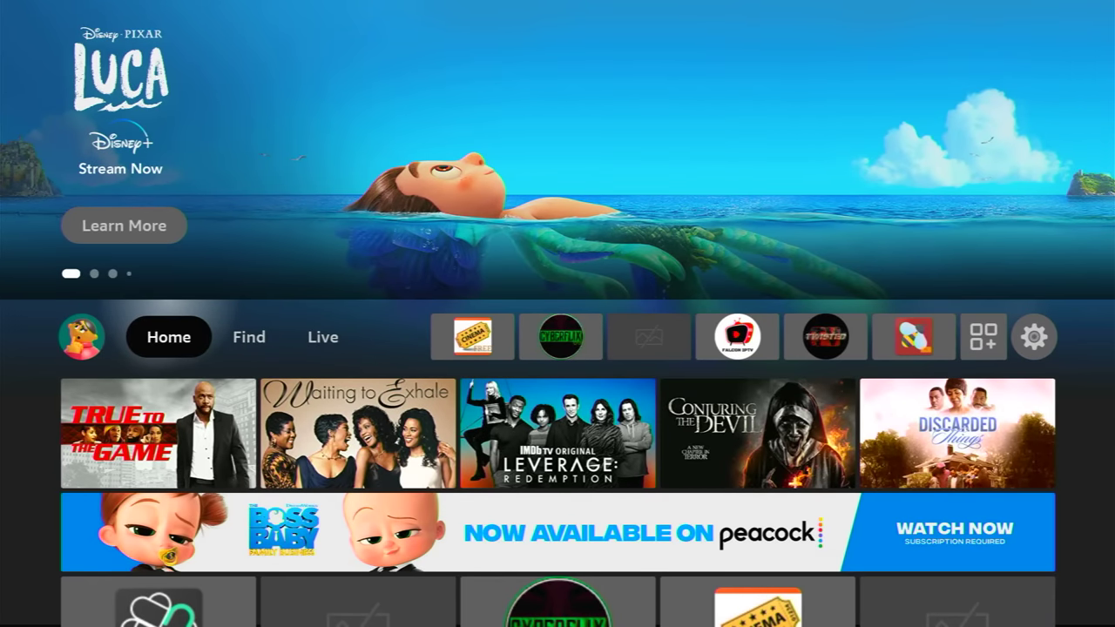
# Step: Open the search under Find and enter "Down" as the search term
pyautogui.press('Right')
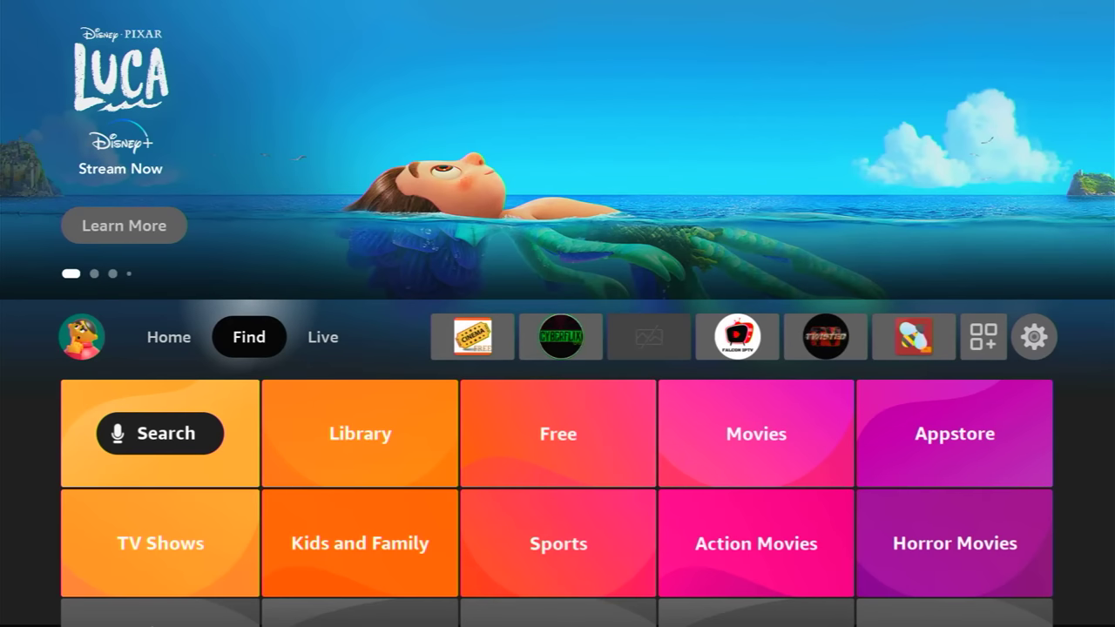
pyautogui.press('Down')
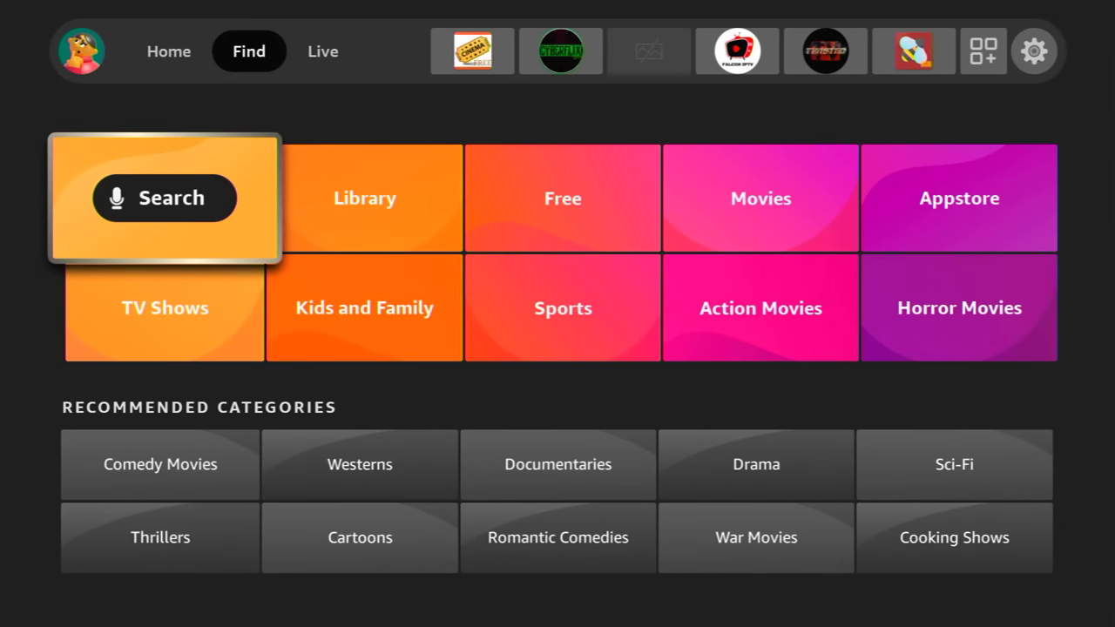
pyautogui.press('Return')
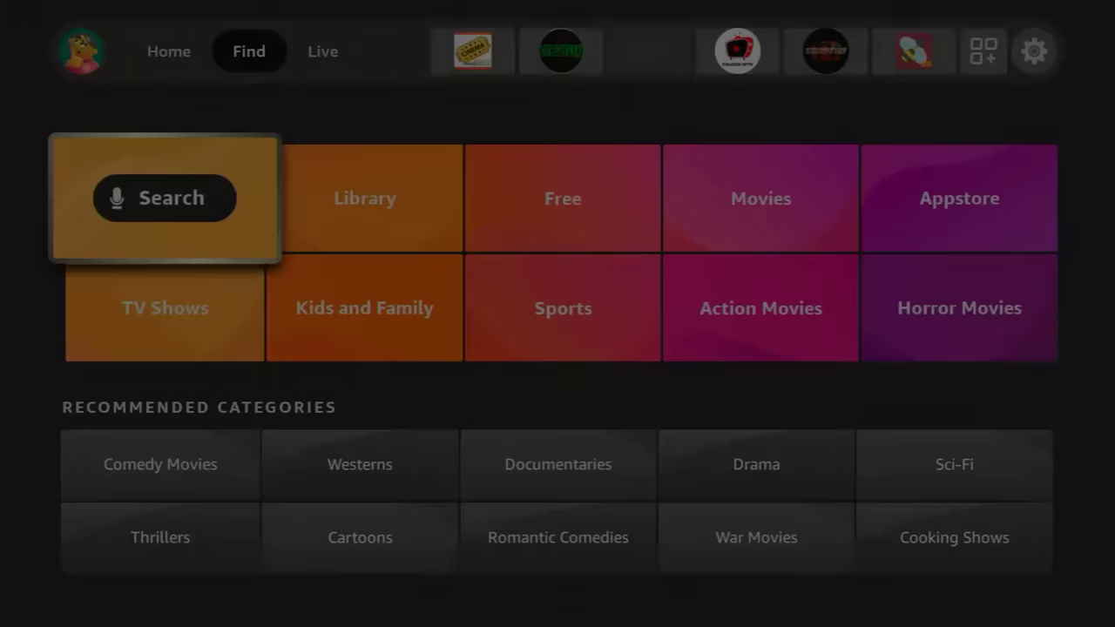
pyautogui.press('Right')
pyautogui.press('Right')
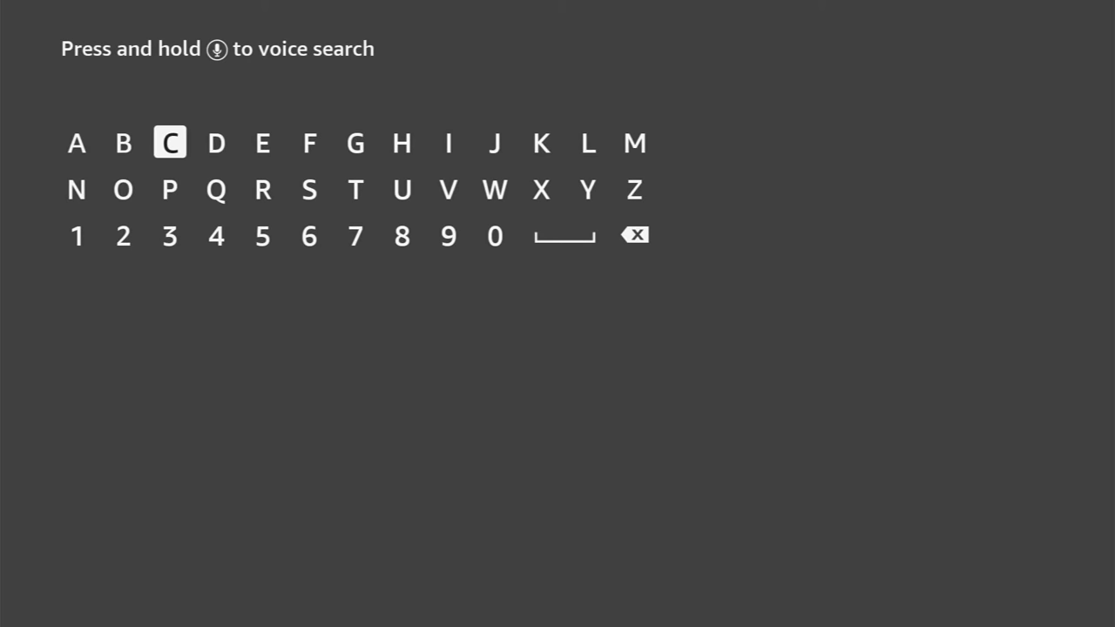
pyautogui.press('Right')
pyautogui.press('Return')
pyautogui.press('Down')
pyautogui.press('Left')
pyautogui.press('Left')
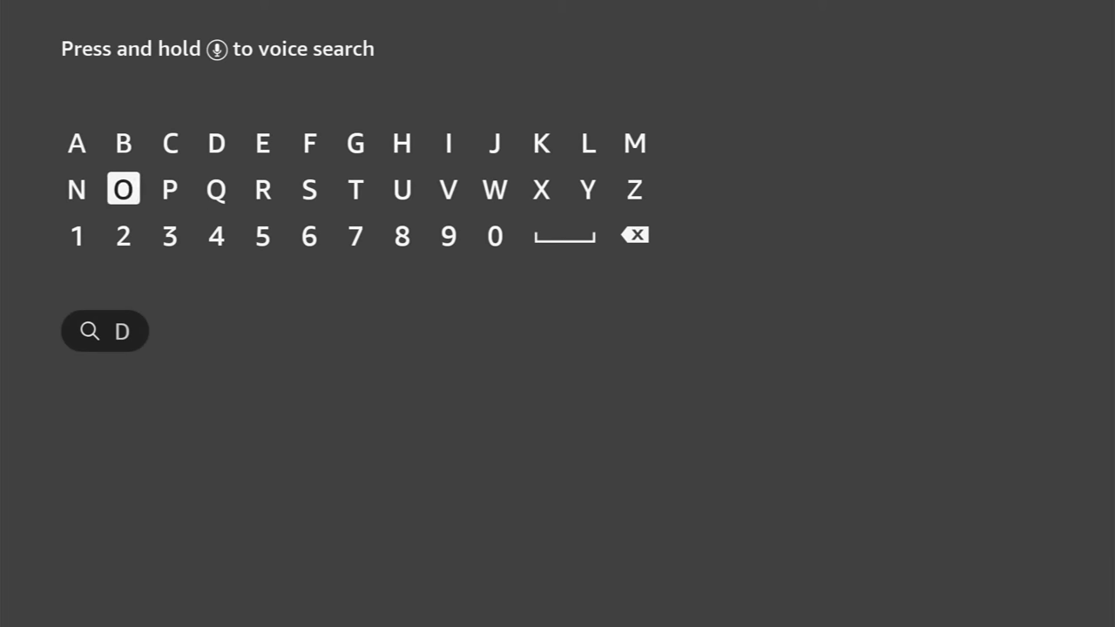
pyautogui.press('Return')
pyautogui.press('Left')
pyautogui.press('Left')
pyautogui.press('Left')
pyautogui.press('Left')
pyautogui.press('Left')
pyautogui.press('Return')
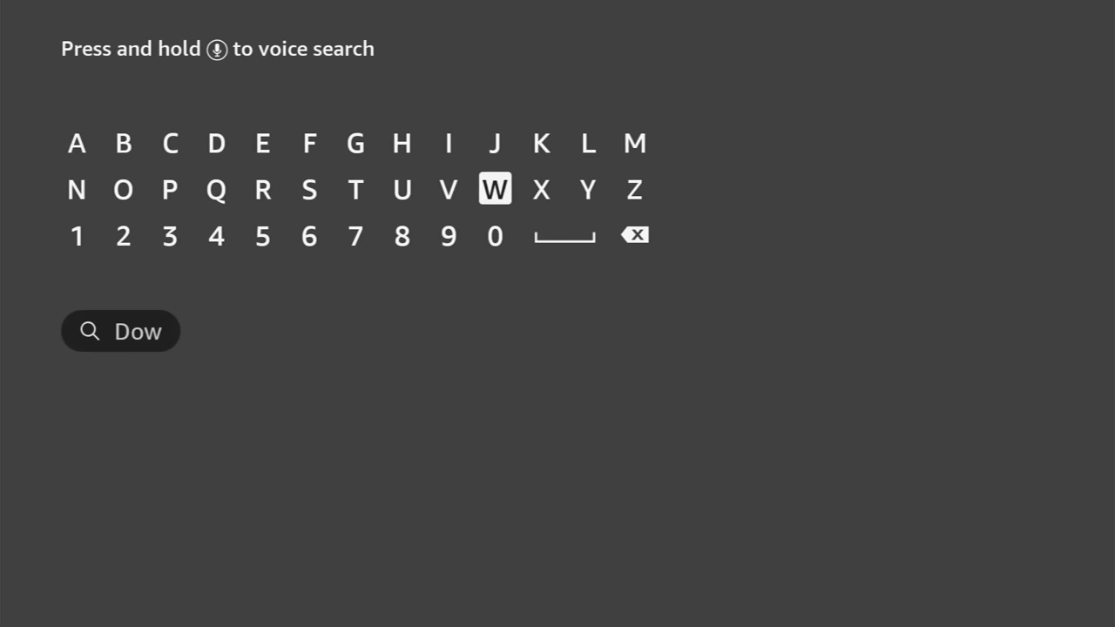
pyautogui.press('Left')
pyautogui.press('Left')
pyautogui.press('Left')
pyautogui.press('Left')
pyautogui.press('Left')
pyautogui.press('Left')
pyautogui.press('Left')
pyautogui.press('Left')
pyautogui.press('Left')
pyautogui.press('Return')
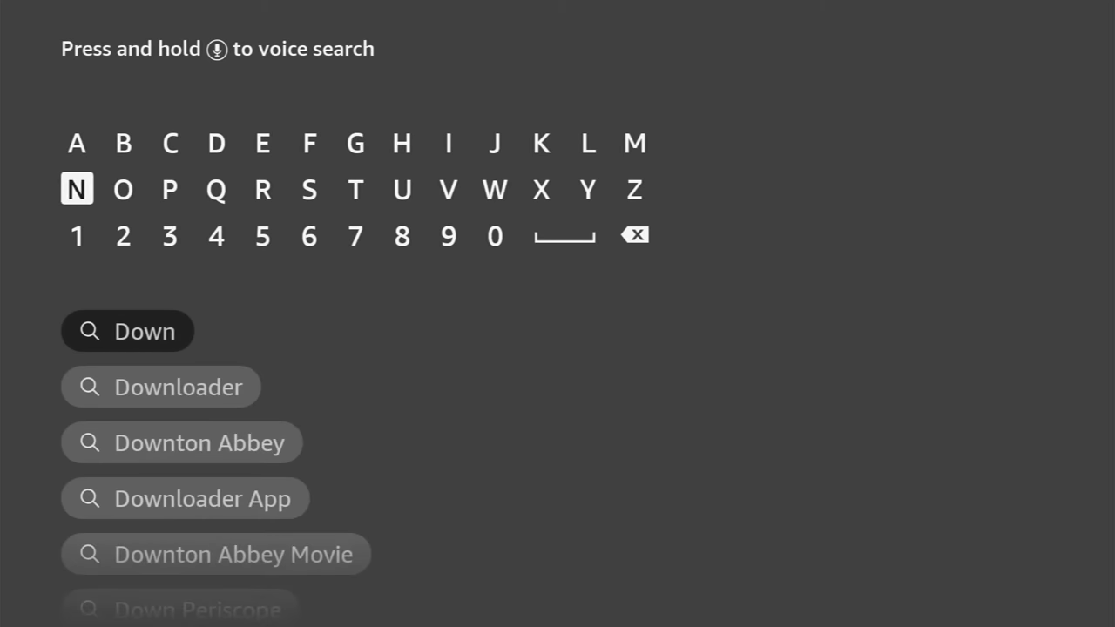
# Step: Choose the Downloader search suggestion and download the Downloader app from its page
pyautogui.press('Down')
pyautogui.press('Down')
pyautogui.press('Down')
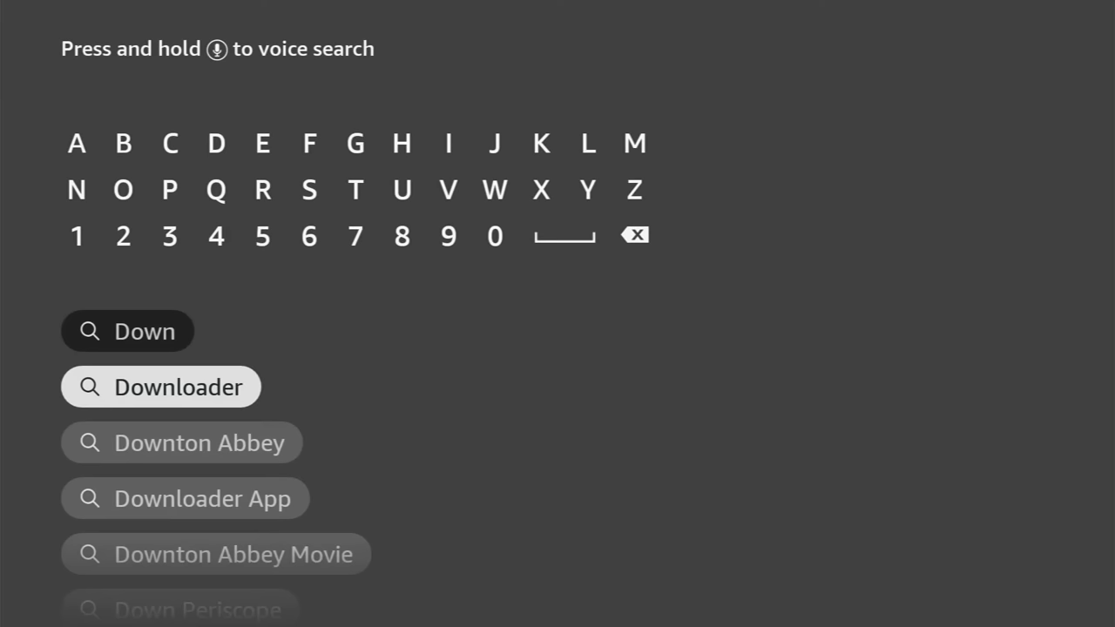
pyautogui.press('Down')
pyautogui.press('Up')
pyautogui.press('Return')
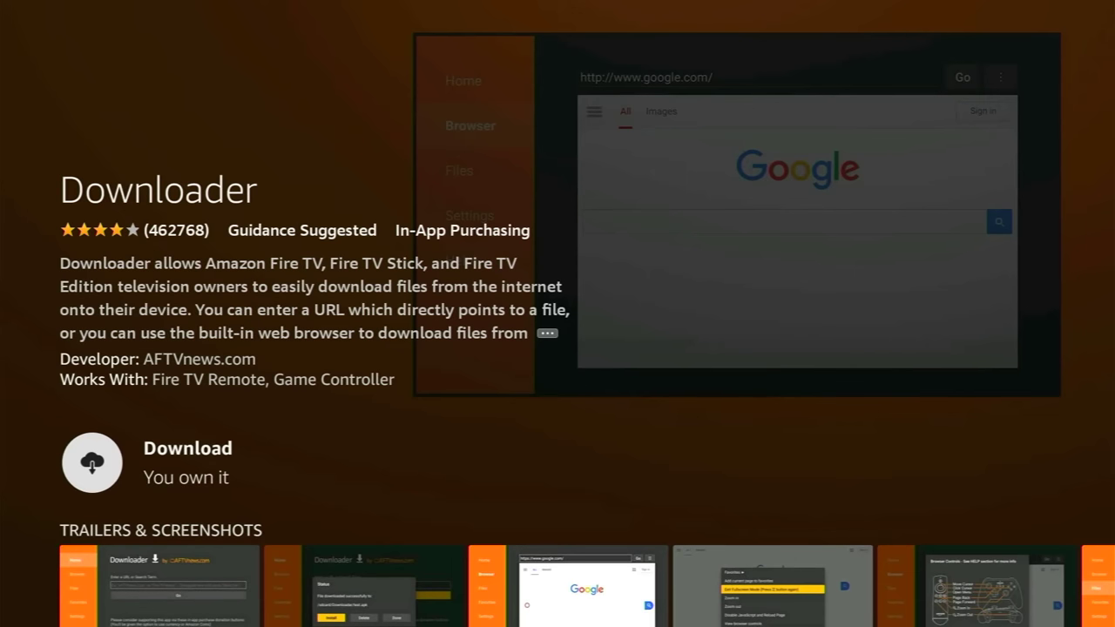
pyautogui.press('Return')
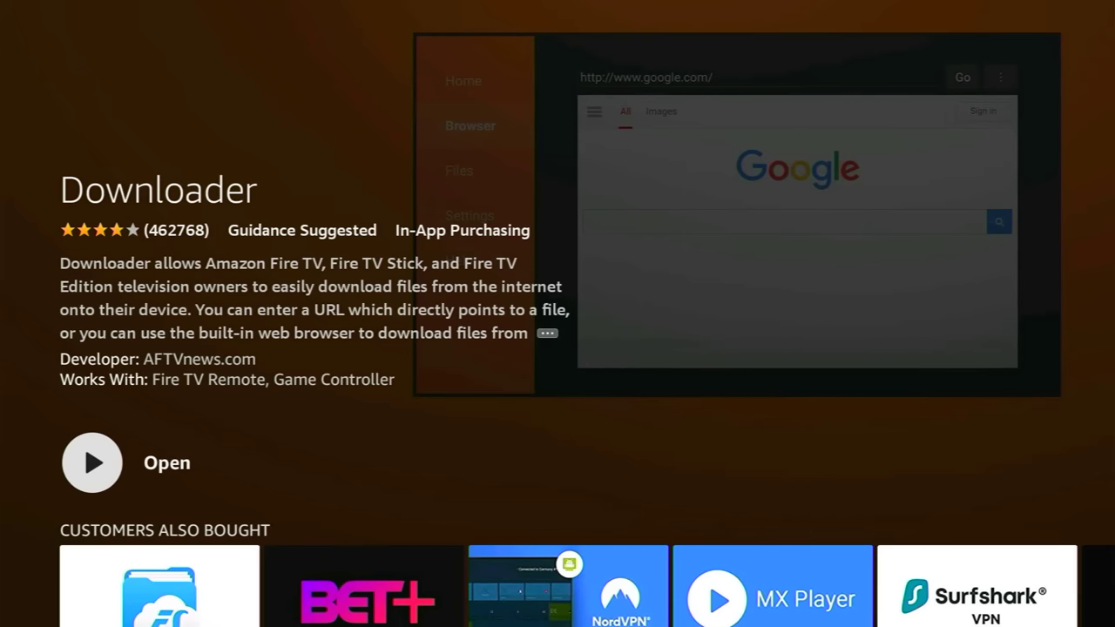
# Step: Open Downloader, allow it to access photos, media and files, and dismiss the Quick Start Guide
pyautogui.press('Return')
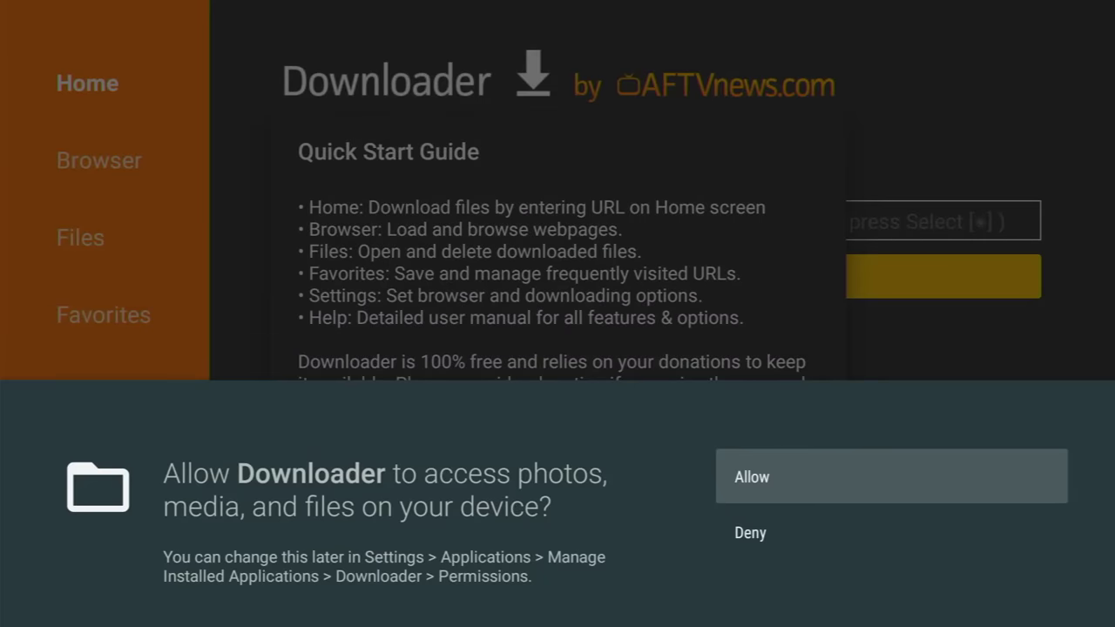
pyautogui.press('Return')
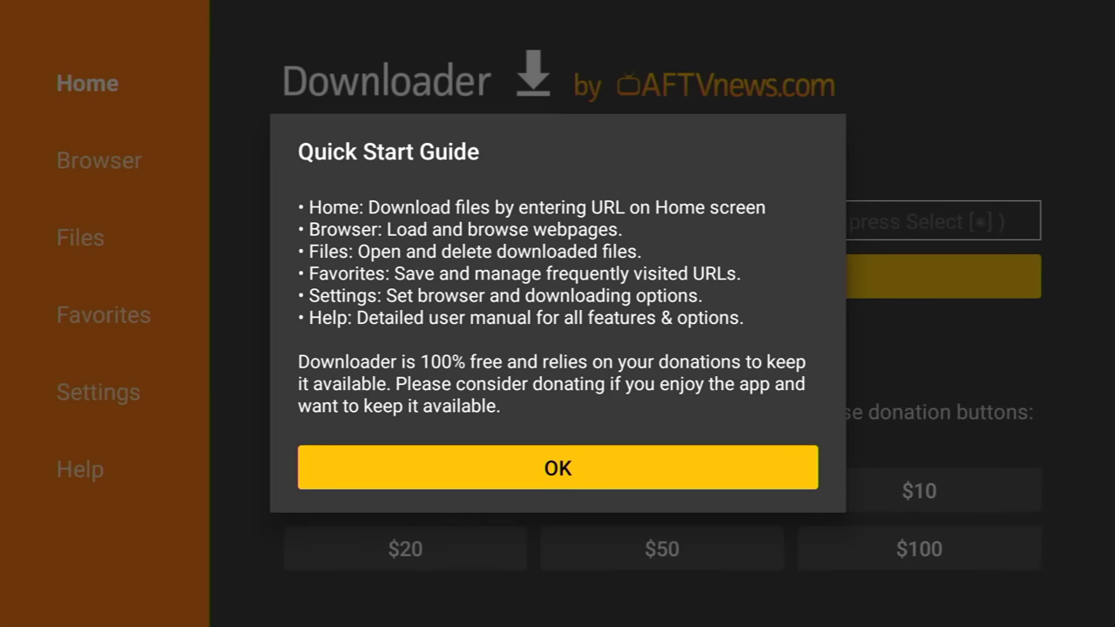
pyautogui.press('Return')
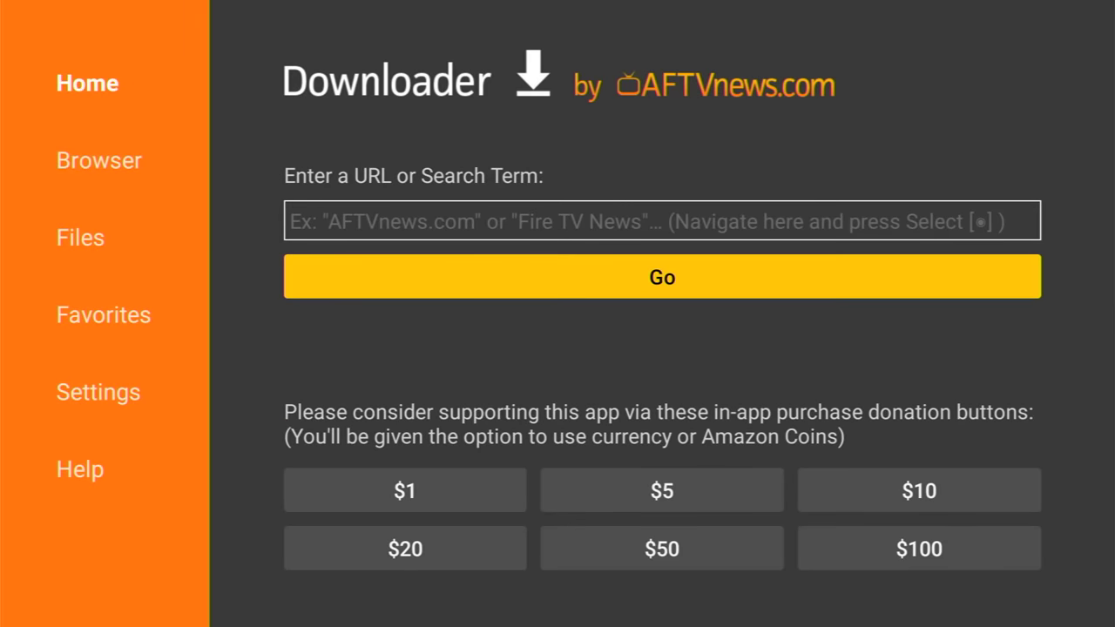
pyautogui.press('Up')
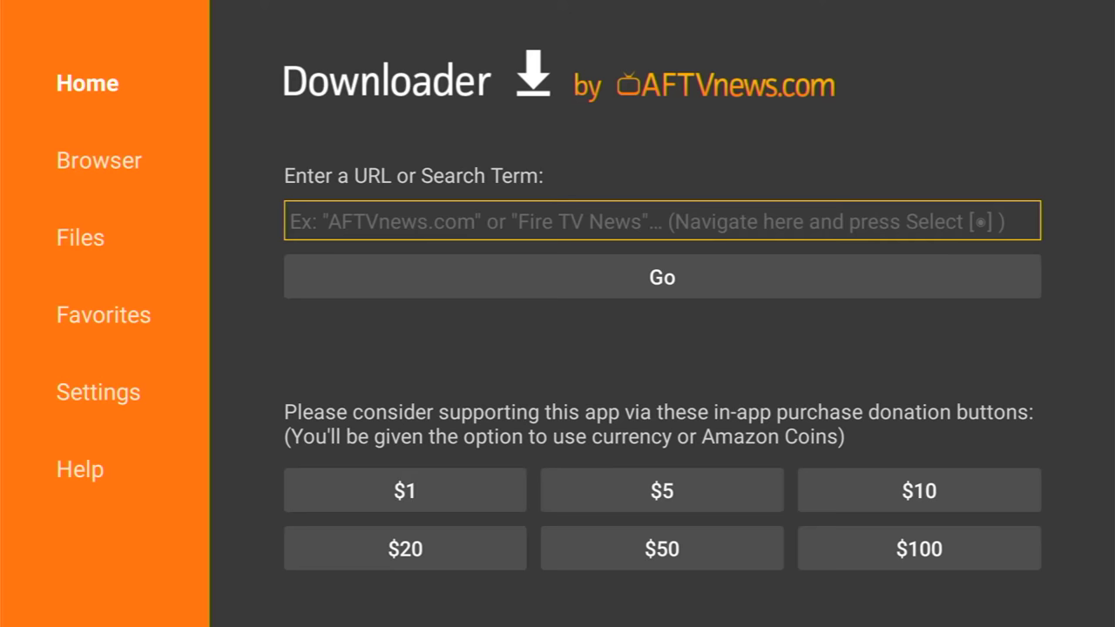
pyautogui.press('Down')
pyautogui.press('Up')
pyautogui.press('Down')
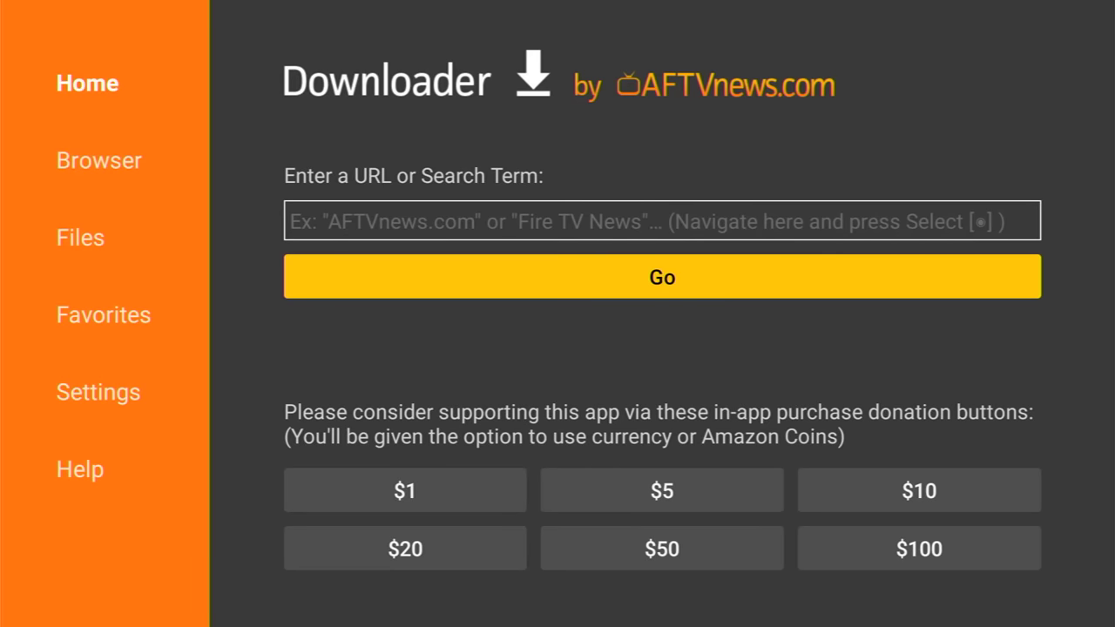
pyautogui.press('Up')
pyautogui.press('Down')
# Step: Enter 99502 as the URL or search term in Downloader and submit it
pyautogui.press('Up')
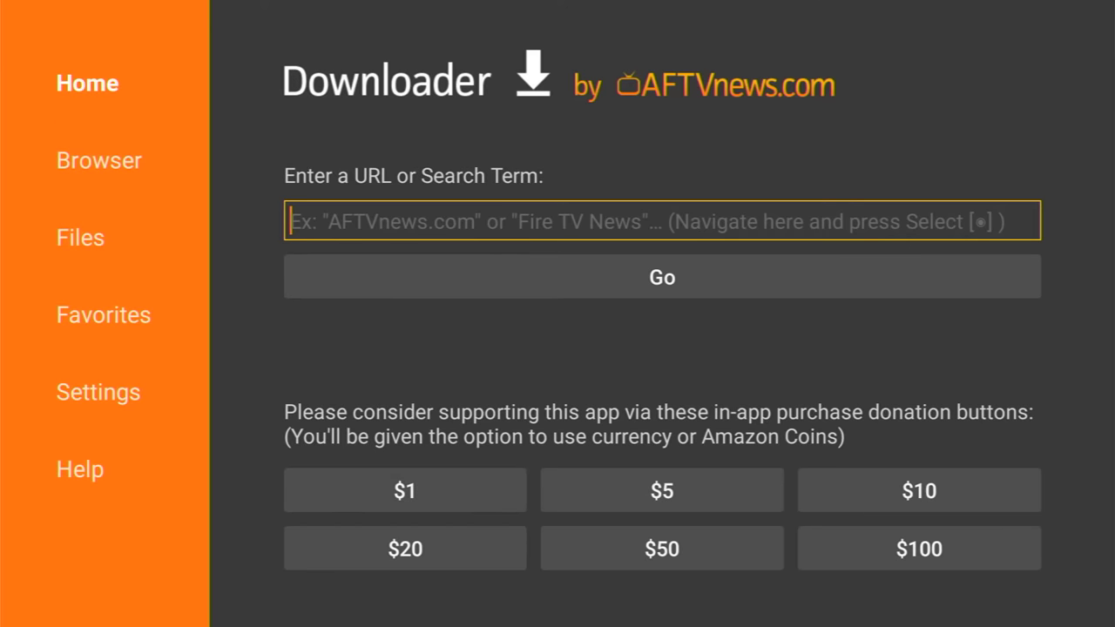
pyautogui.press('Return')
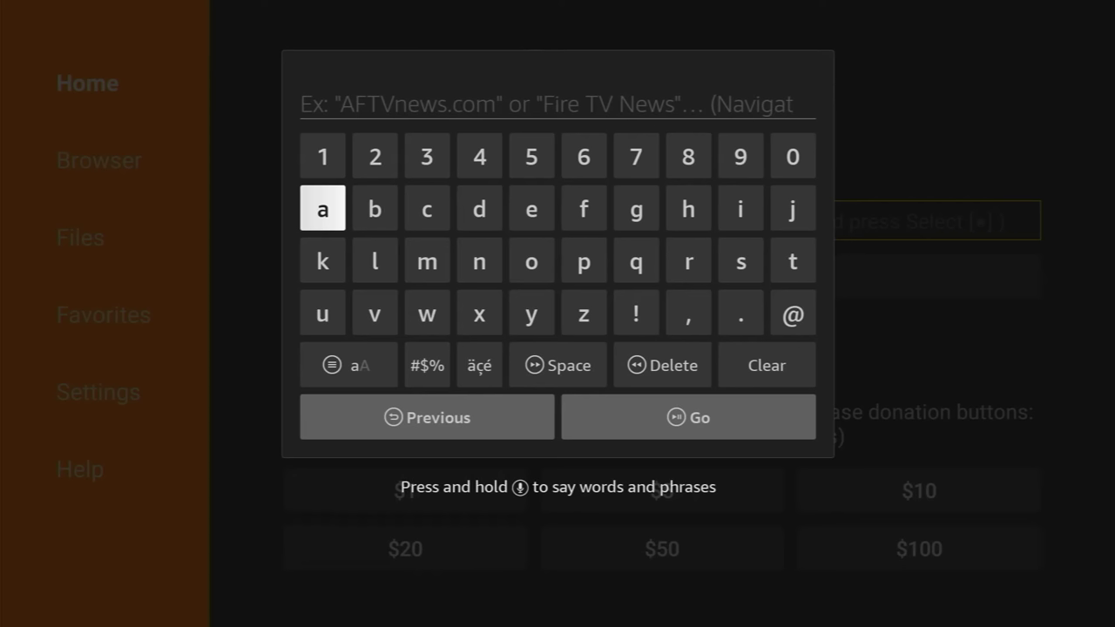
pyautogui.press('Up')
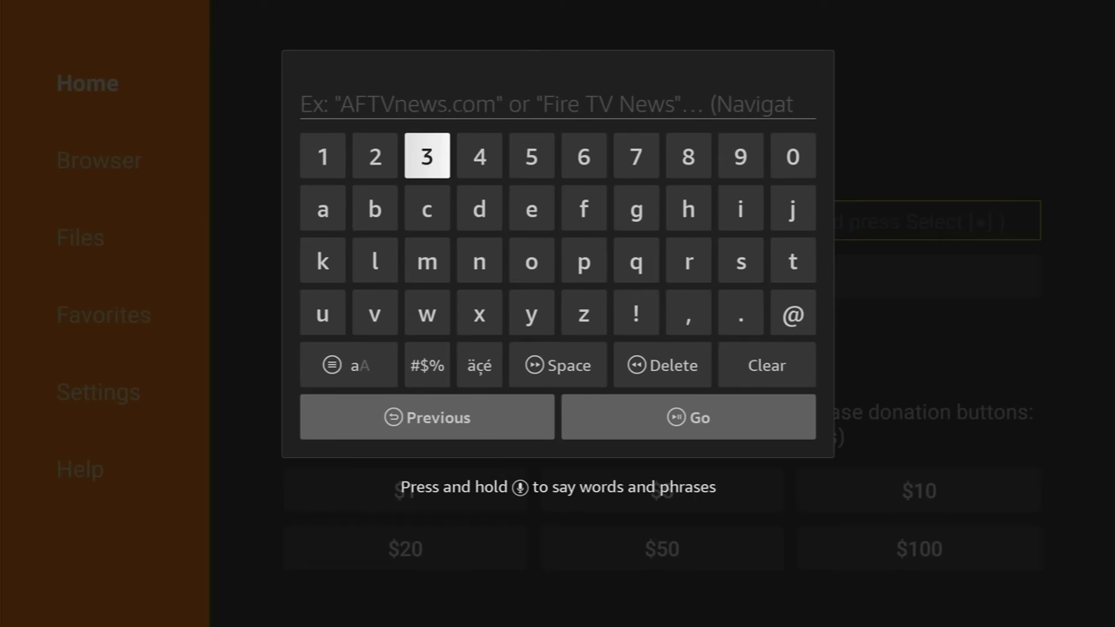
pyautogui.press('Right')
pyautogui.press('Right')
pyautogui.press('Right')
pyautogui.press('Right')
pyautogui.press('Right')
pyautogui.press('Right')
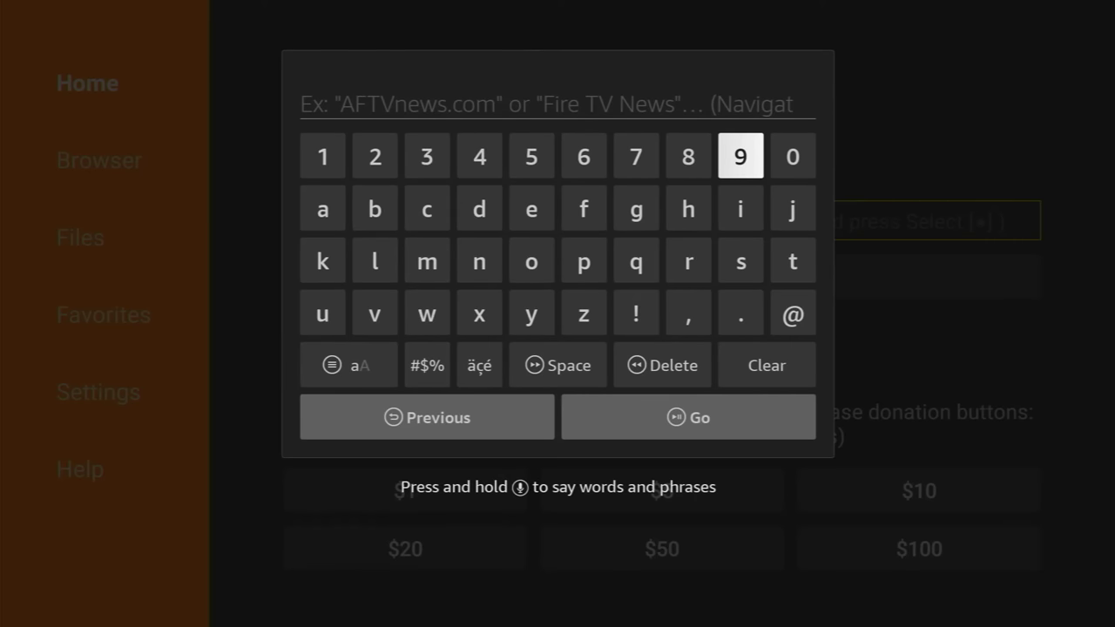
pyautogui.press('Return')
pyautogui.press('Return')
pyautogui.press('Left')
pyautogui.press('Left')
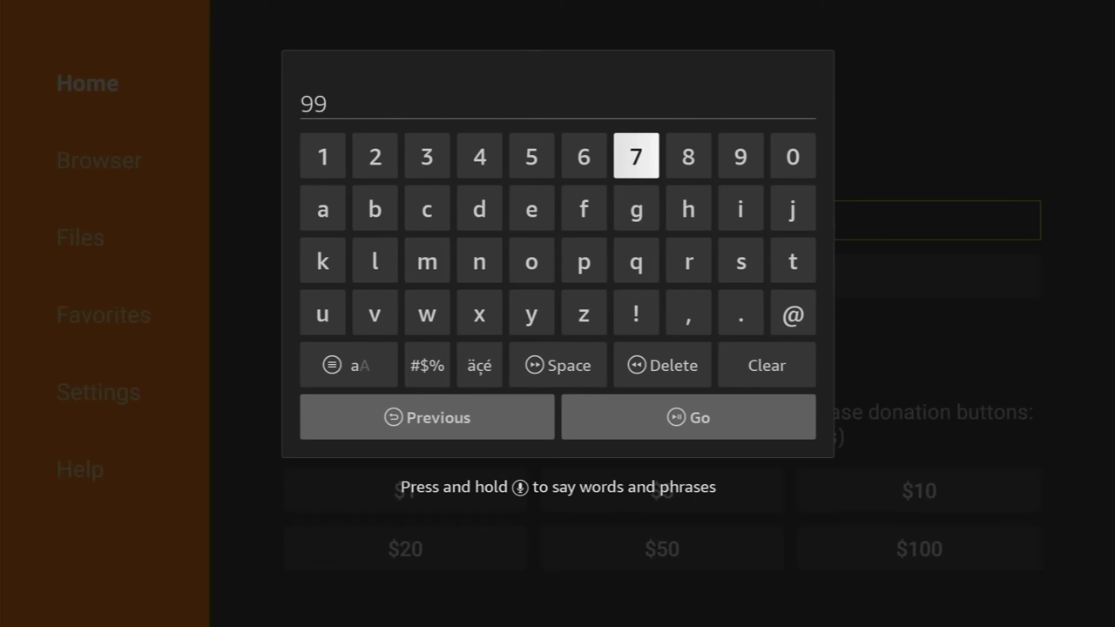
pyautogui.press('Left')
pyautogui.press('Left')
pyautogui.press('Return')
pyautogui.press('Right')
pyautogui.press('Right')
pyautogui.press('Right')
pyautogui.press('Right')
pyautogui.press('Right')
pyautogui.press('Return')
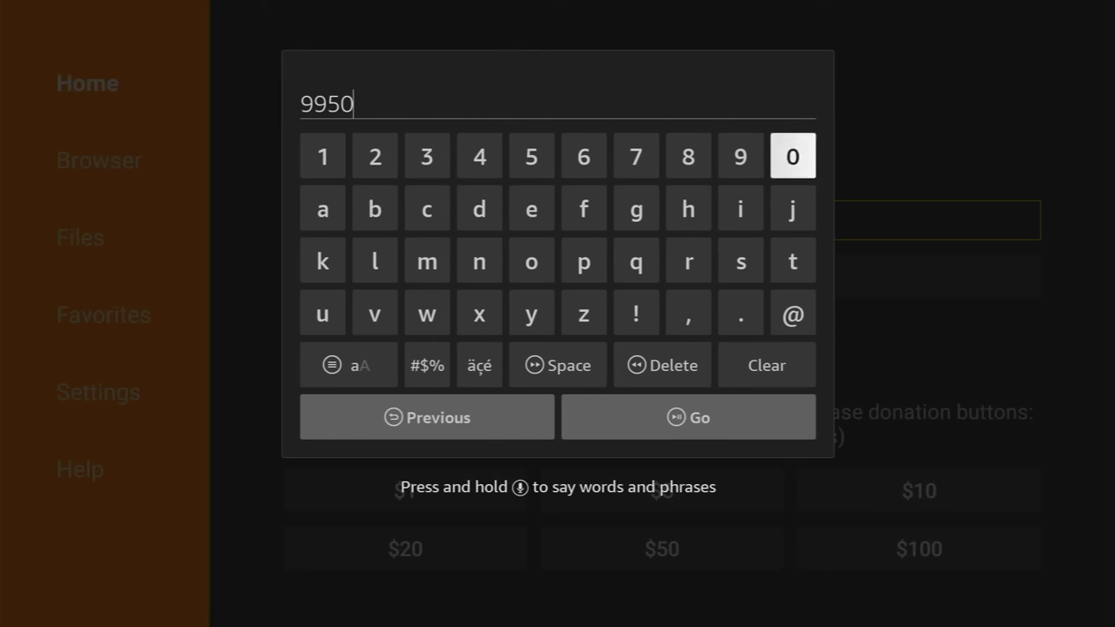
pyautogui.press('Right')
pyautogui.press('Right')
pyautogui.press('Right')
pyautogui.press('Return')
pyautogui.press('BackSpace')
pyautogui.press('Left')
pyautogui.press('Return')
pyautogui.press('Down')
pyautogui.press('Down')
pyautogui.press('Down')
pyautogui.press('Down')
pyautogui.press('Down')
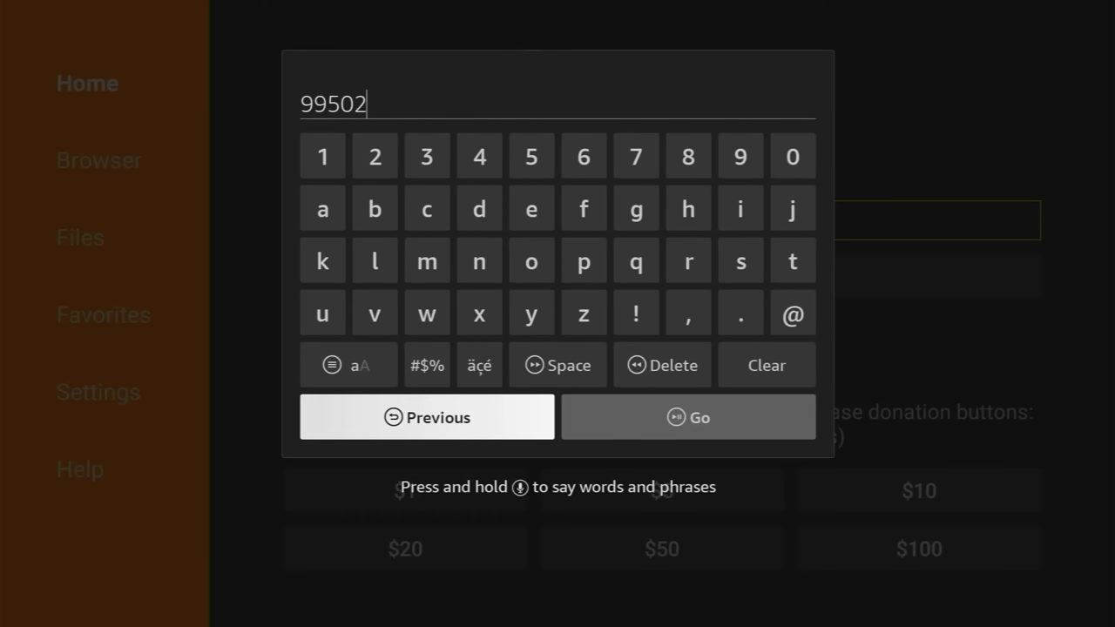
pyautogui.press('Right')
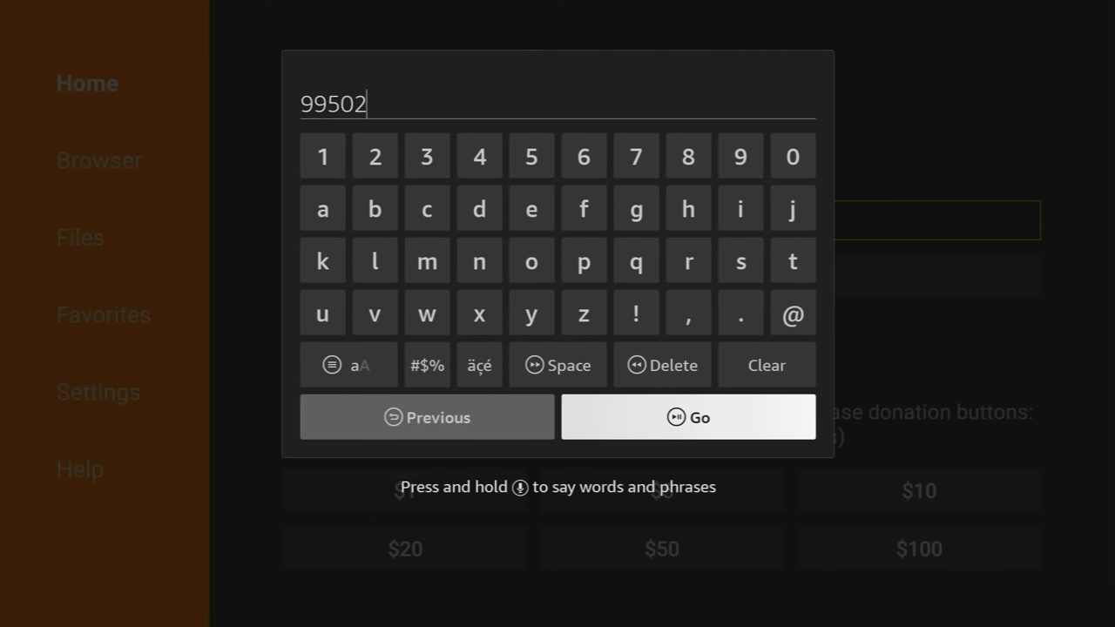
pyautogui.press('Return')
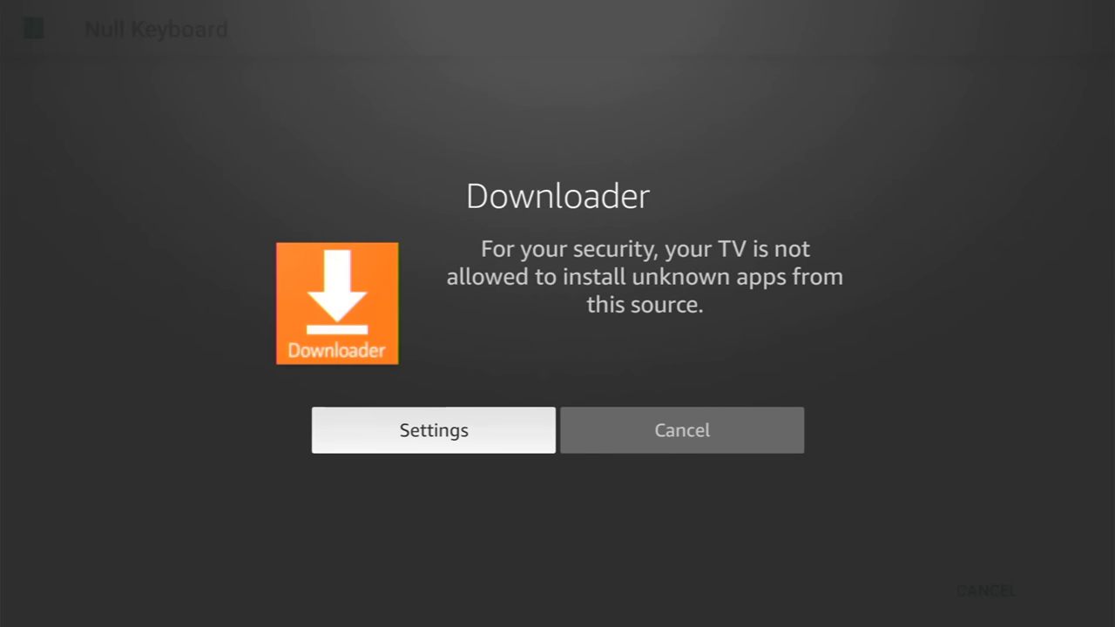
# Step: Go to the settings from the unknown-apps security notice and open Install unknown apps in Developer Options
pyautogui.press('Right')
pyautogui.press('Left')
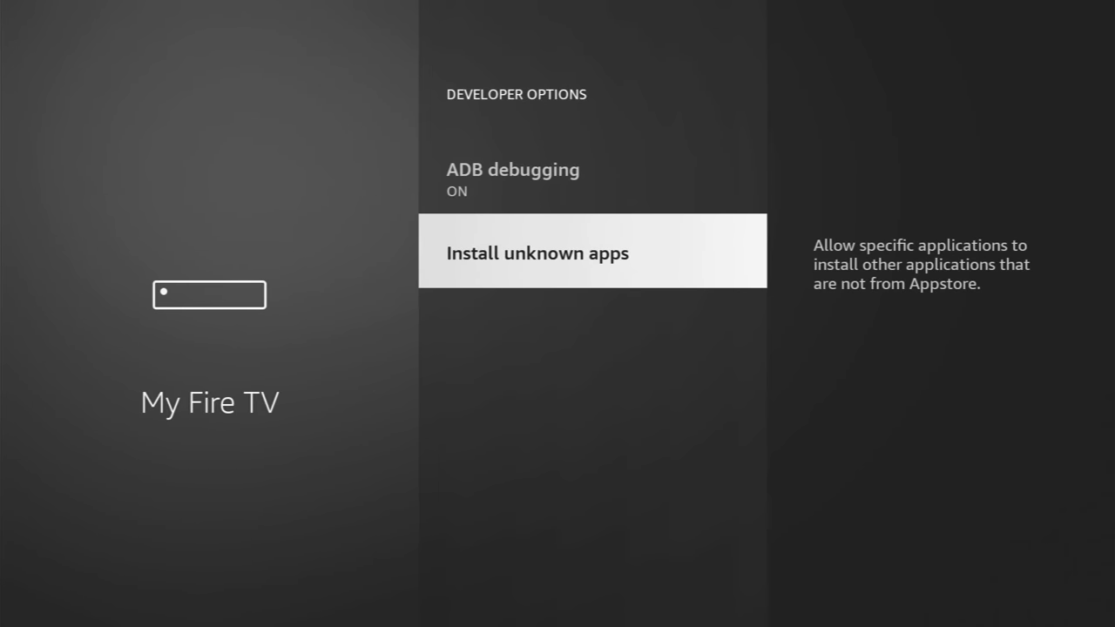
pyautogui.press('Up')
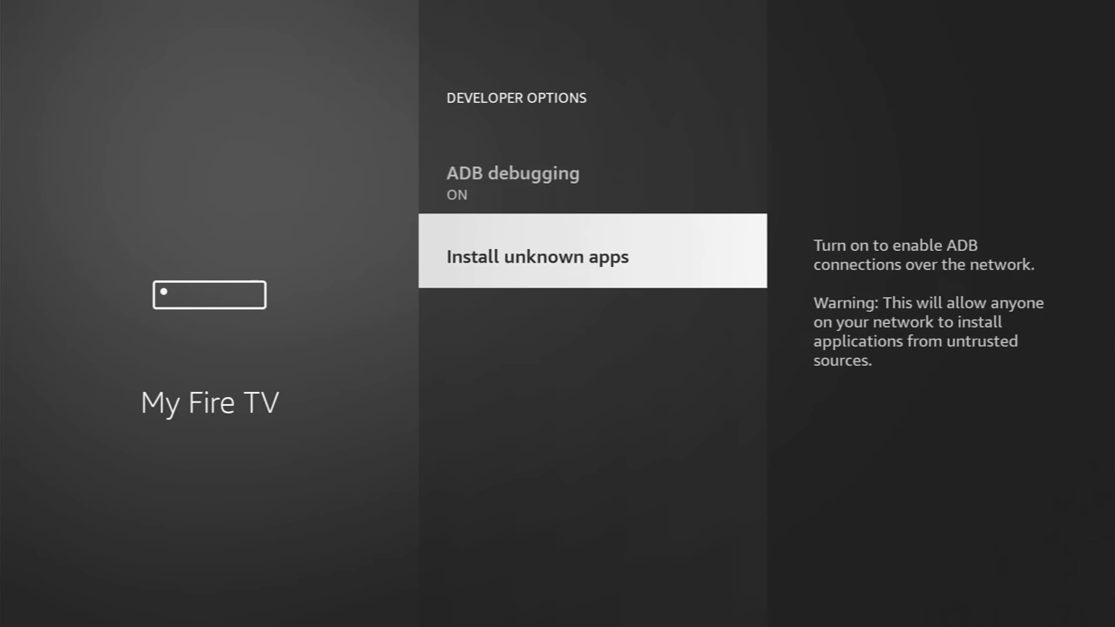
pyautogui.press('Down')
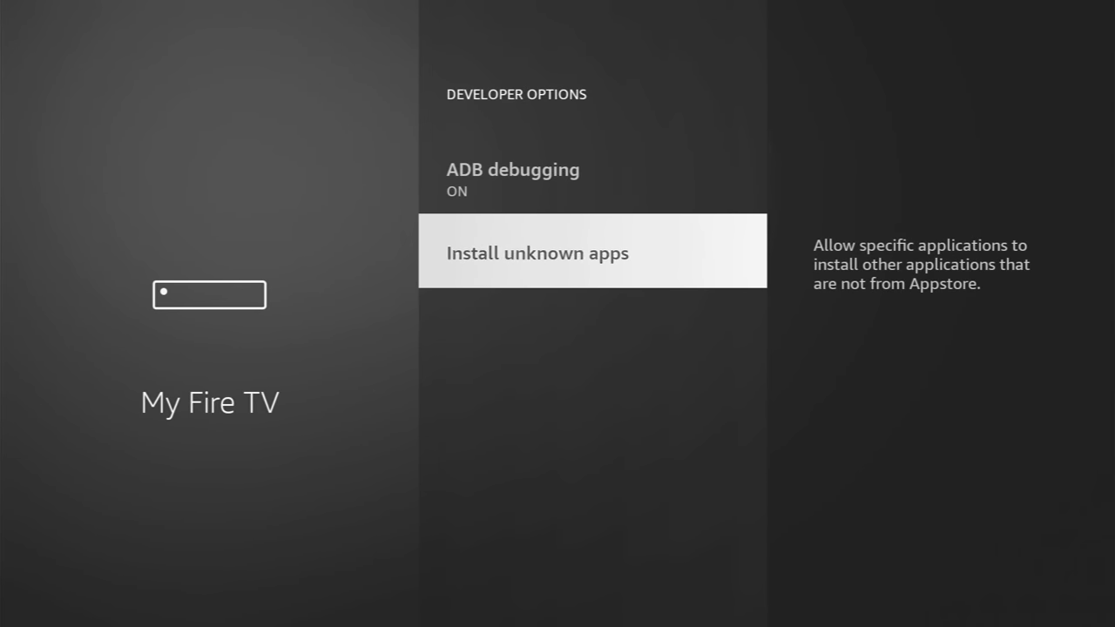
pyautogui.press('Return')
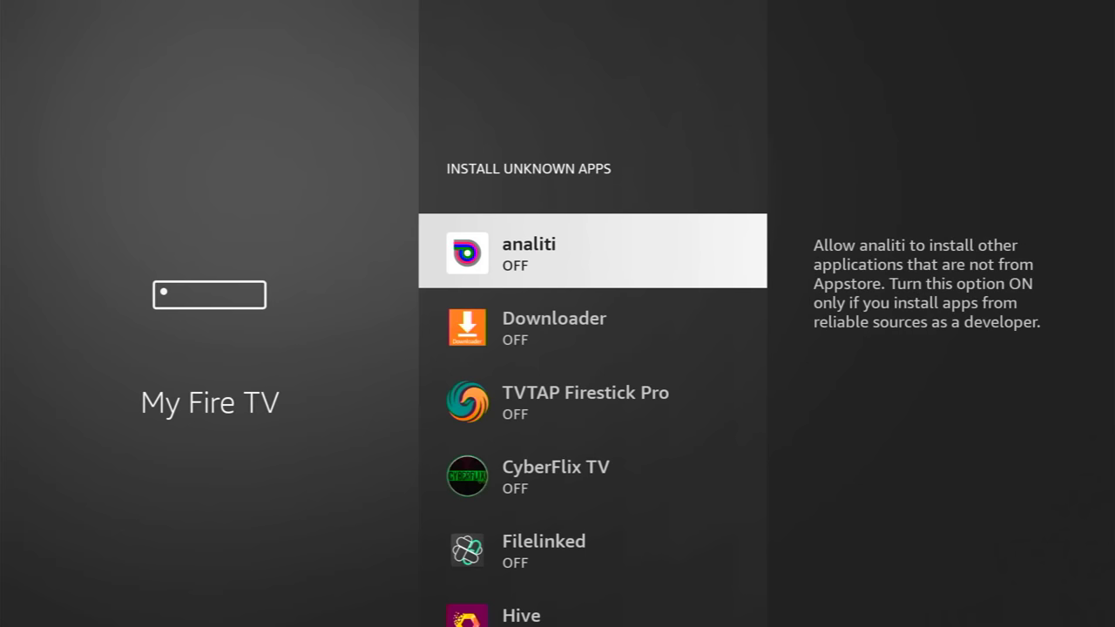
# Step: Allow Downloader to install unknown apps and go back to the Downloader app
pyautogui.press('Down')
pyautogui.press('Down')
pyautogui.press('Down')
pyautogui.press('Down')
pyautogui.press('Down')
pyautogui.press('Down')
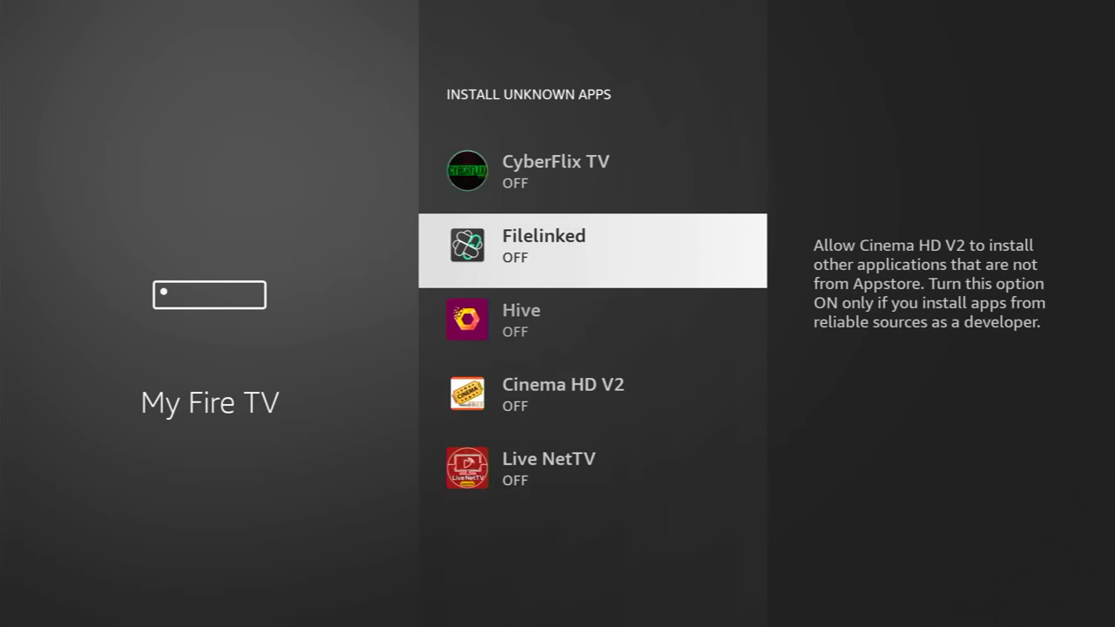
pyautogui.press('Up')
pyautogui.press('Up')
pyautogui.press('Up')
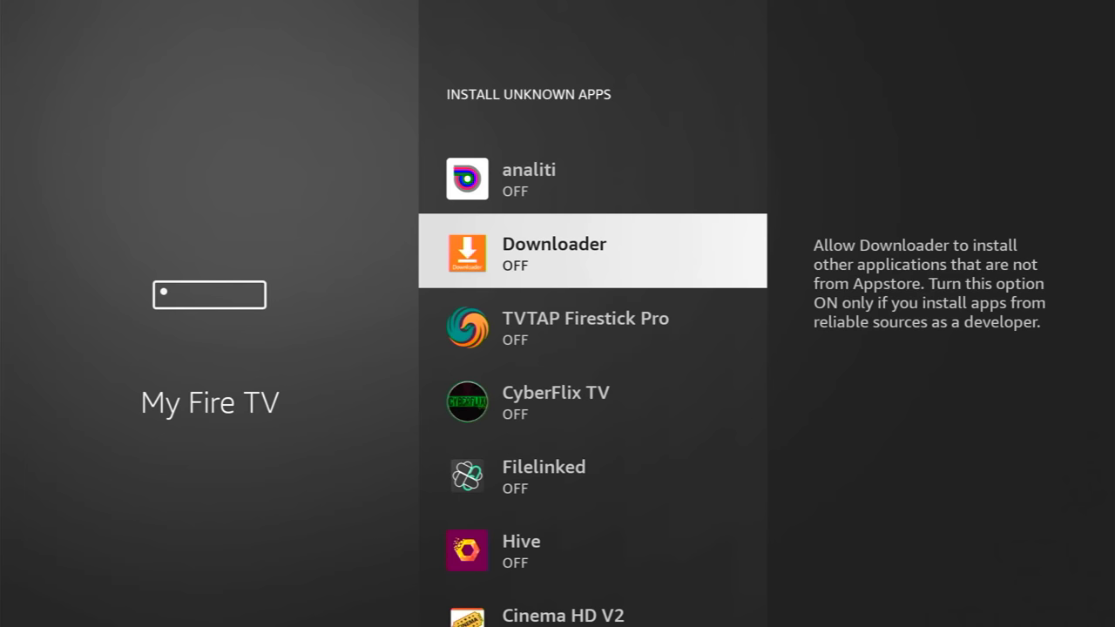
pyautogui.press('Return')
pyautogui.press('Up')
pyautogui.press('Down')
pyautogui.press('Down')
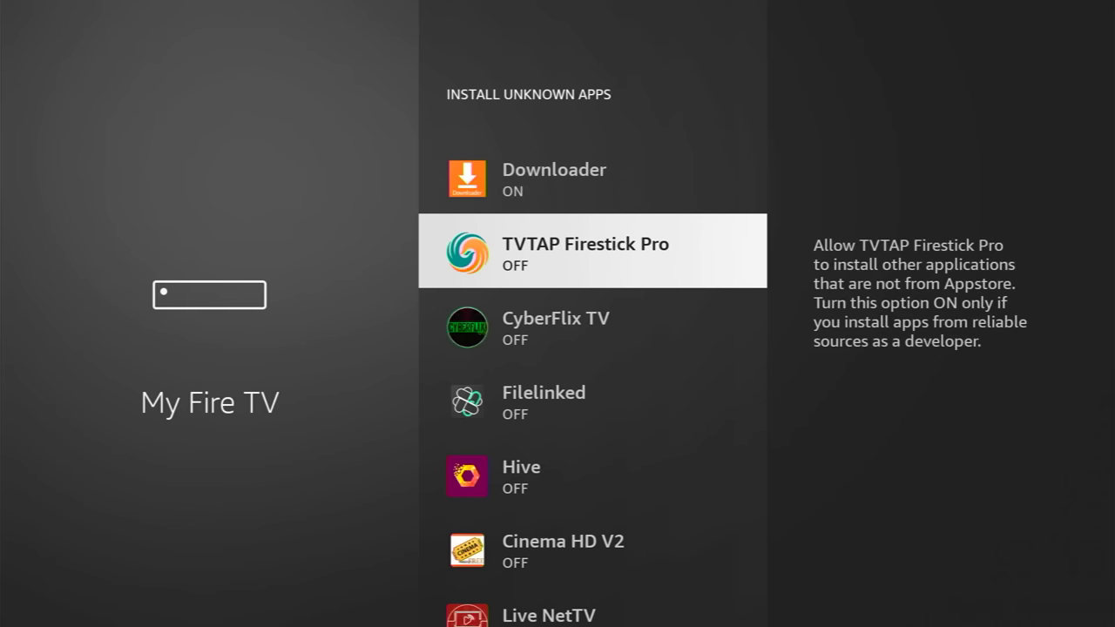
pyautogui.press('Up')
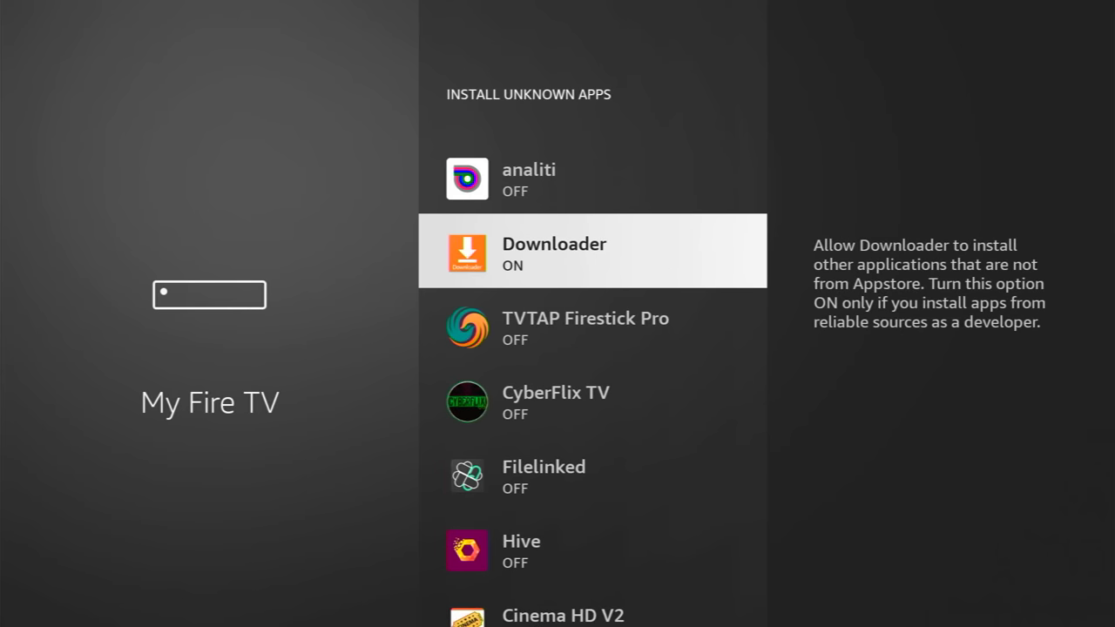
pyautogui.press('Escape')
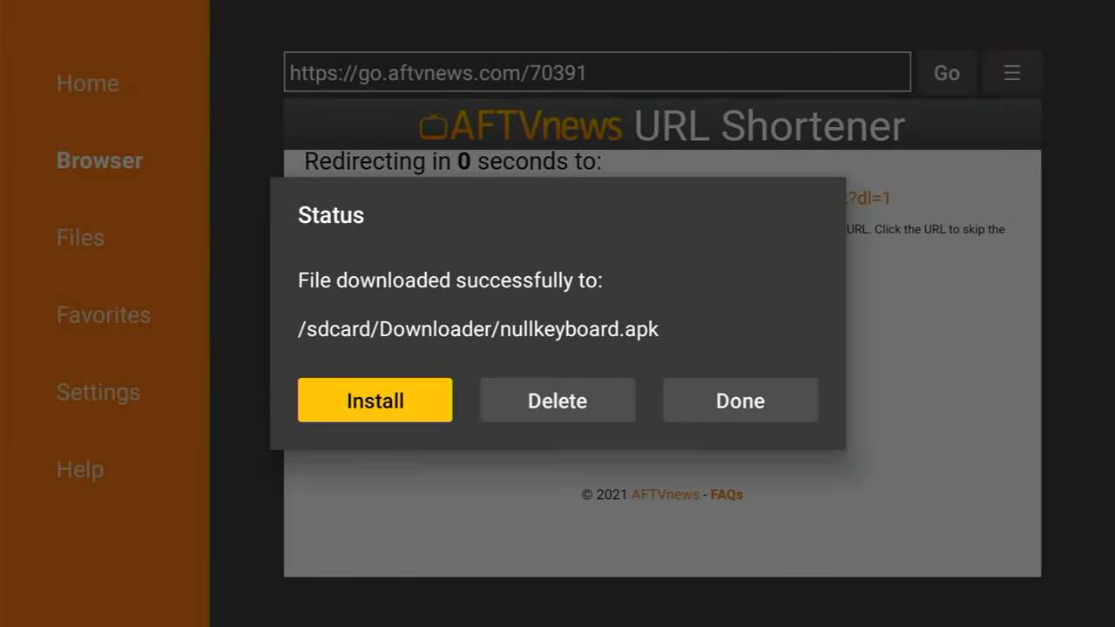
# Step: Start the installation of the downloaded nullkeyboard.apk file
pyautogui.press('Right')
pyautogui.press('Right')
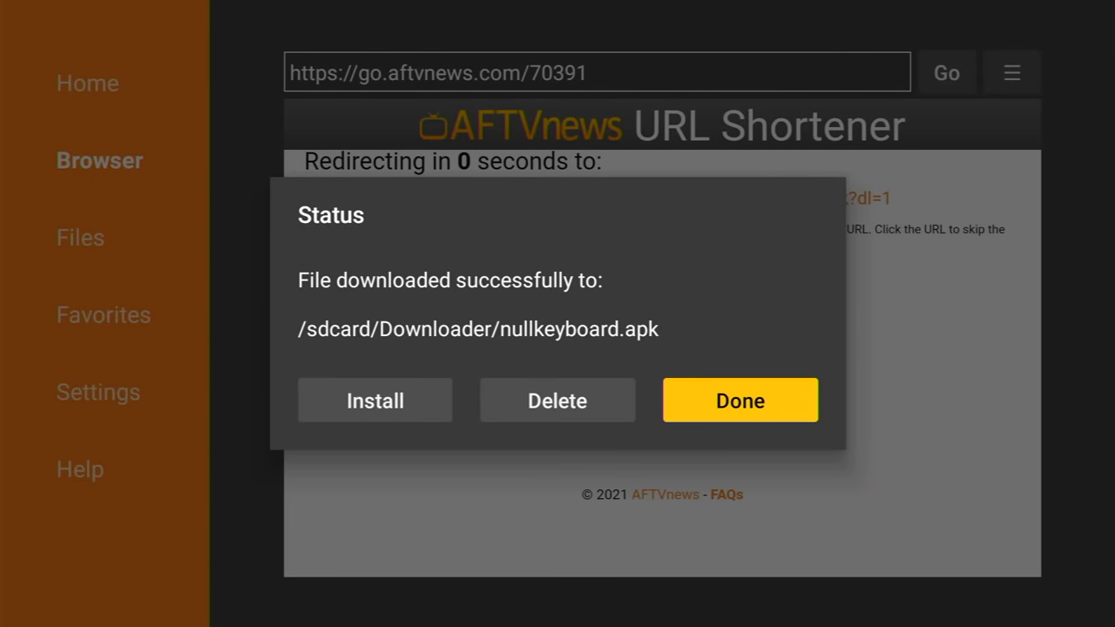
pyautogui.press('Left')
pyautogui.press('Left')
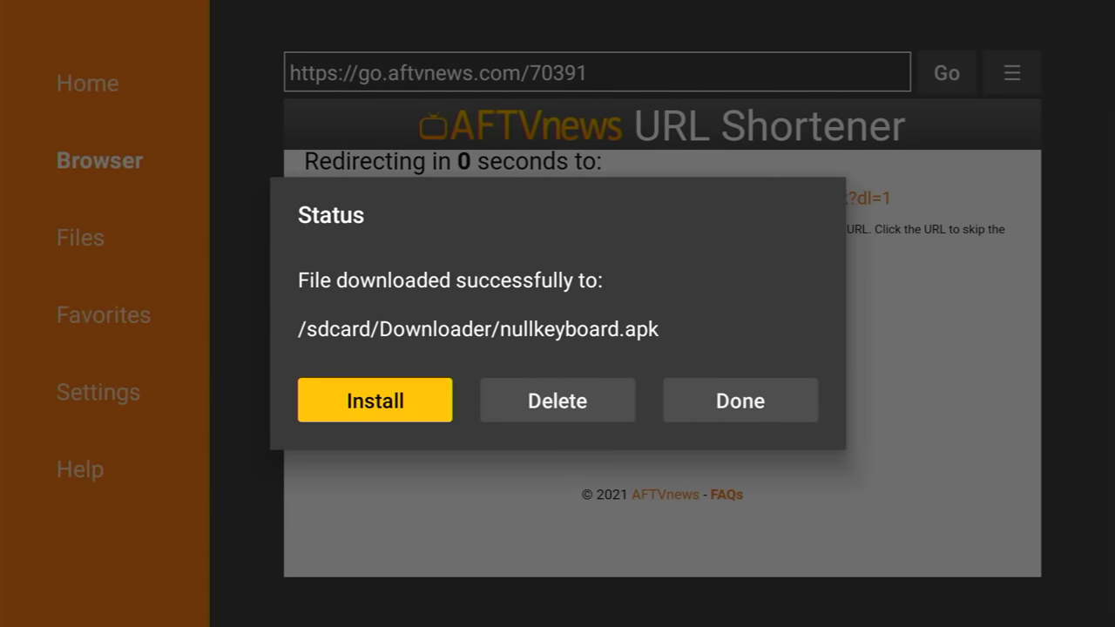
pyautogui.press('Return')
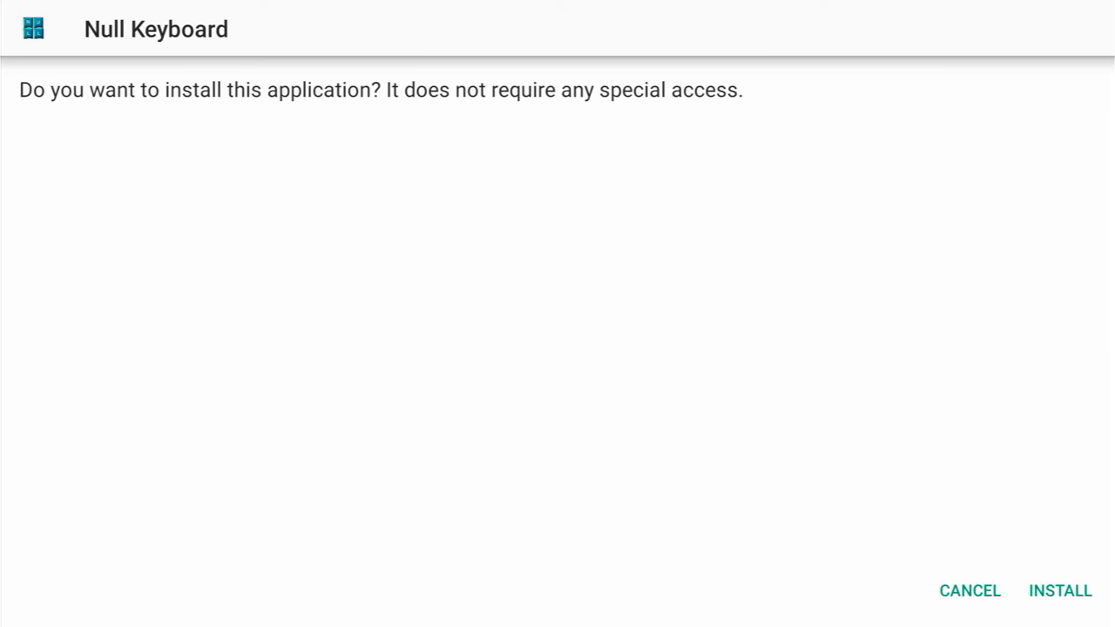
# Step: Confirm the installation of Null Keyboard and close the installer once it is done
pyautogui.press('Down')
pyautogui.press('Right')
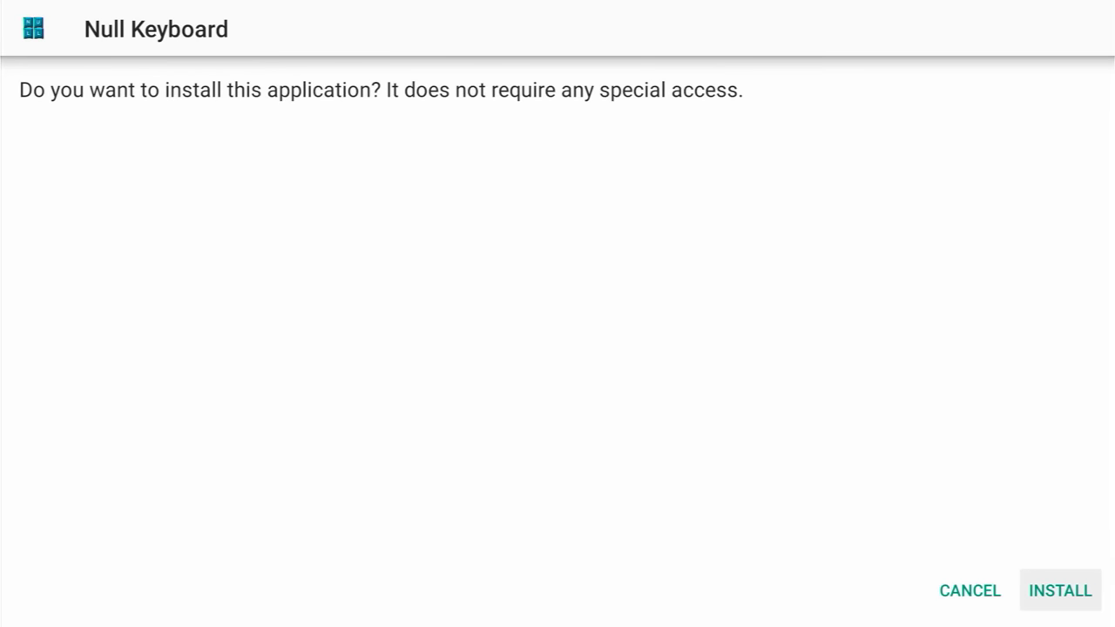
pyautogui.press('Left')
pyautogui.press('Right')
pyautogui.press('Left')
pyautogui.press('Right')
pyautogui.press('Return')
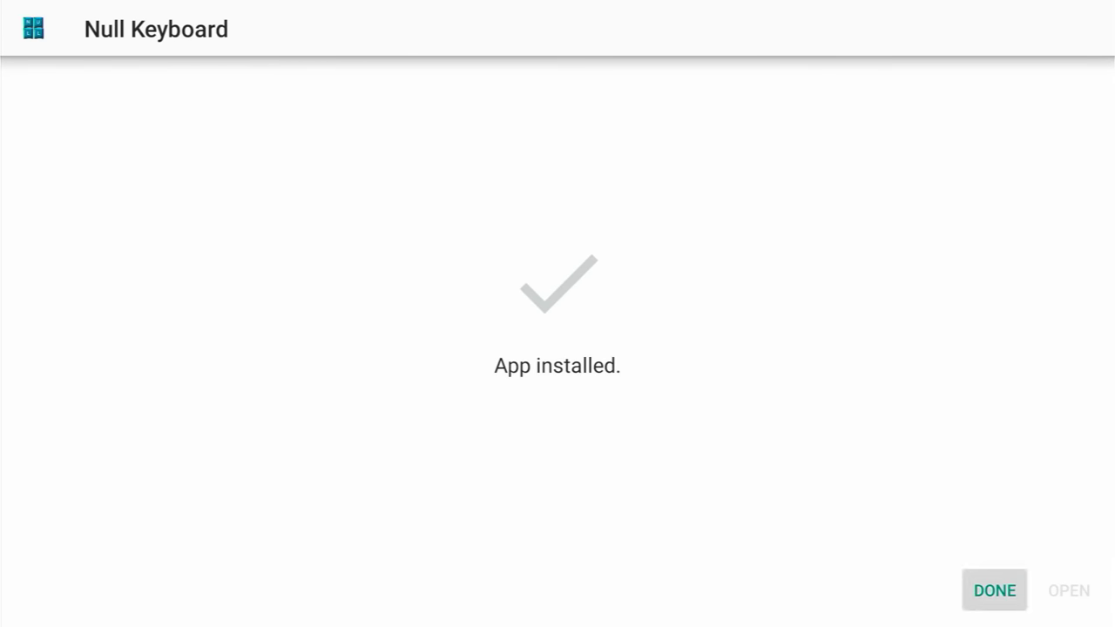
pyautogui.press('Return')
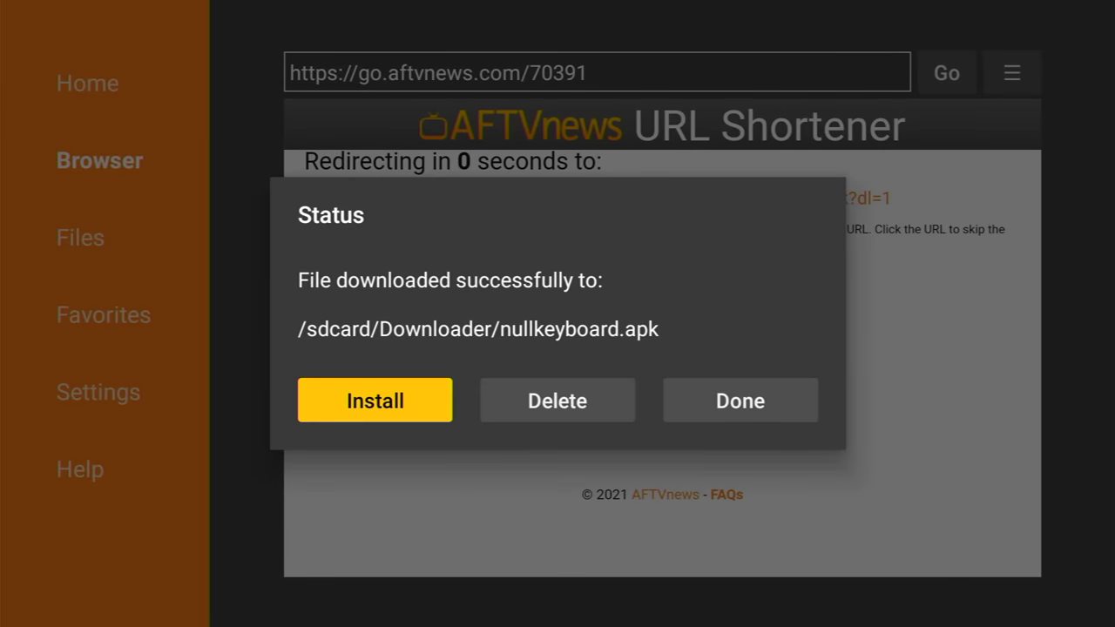
# Step: Leave Downloader for the Home screen and open the full list of apps and channels
pyautogui.press('Right')
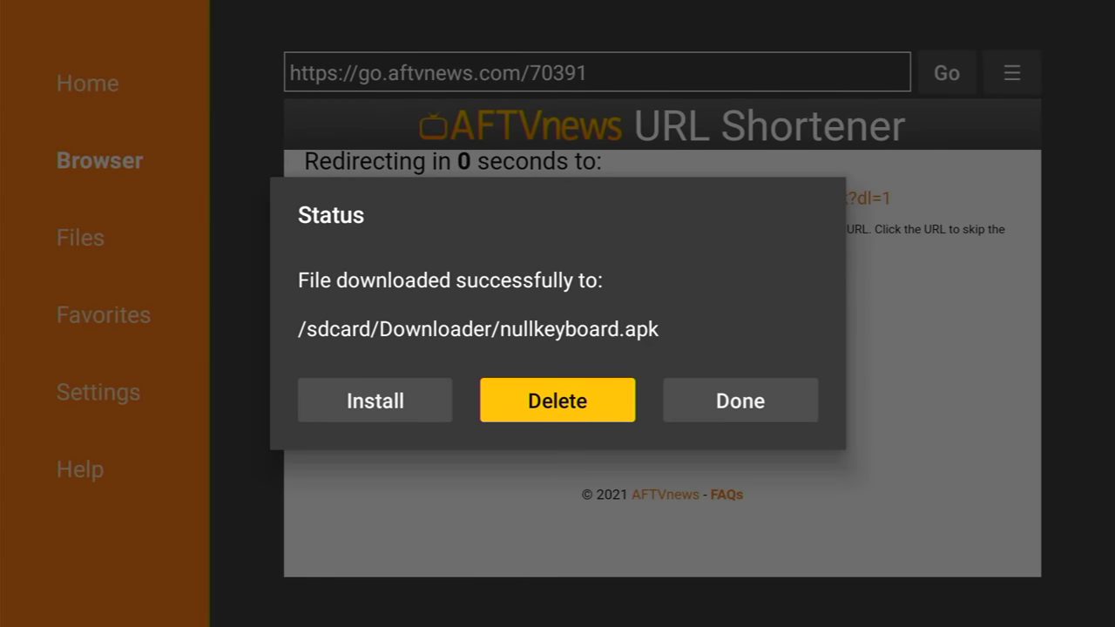
pyautogui.press('Home')
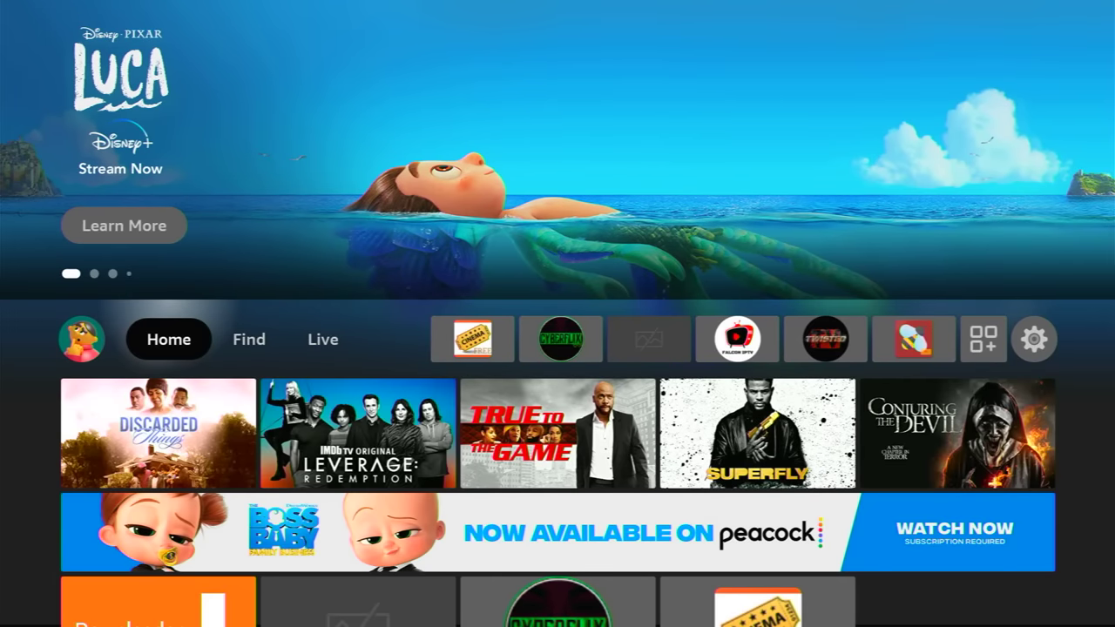
pyautogui.press('Right')
pyautogui.press('Right')
pyautogui.press('Right')
pyautogui.press('Right')
pyautogui.press('Right')
pyautogui.press('Right')
pyautogui.press('Right')
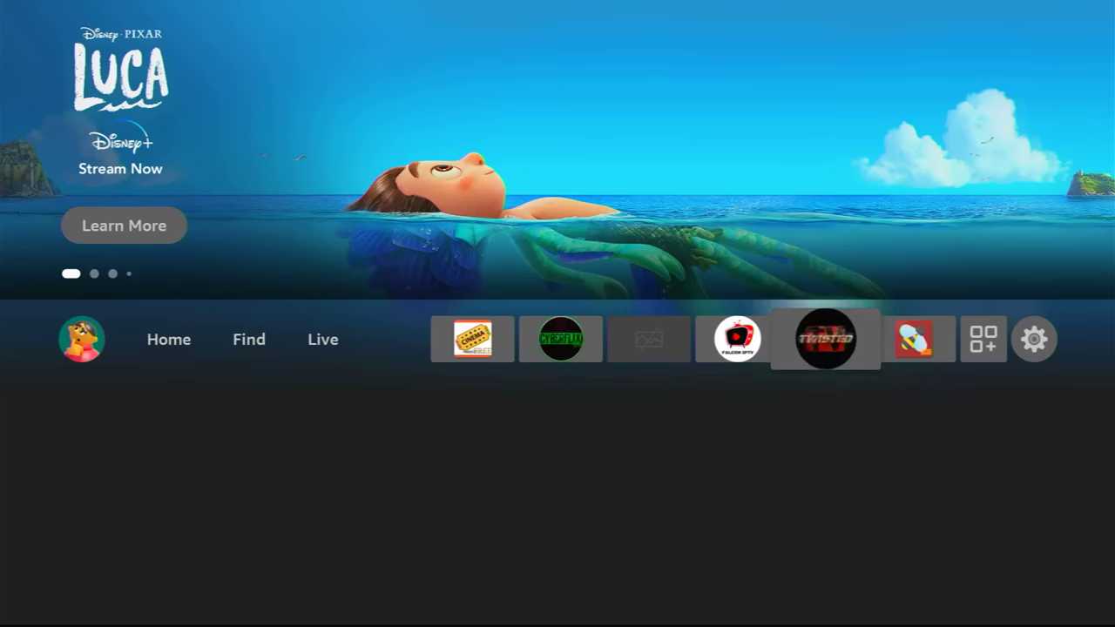
pyautogui.press('Right')
pyautogui.press('Right')
pyautogui.press('Right')
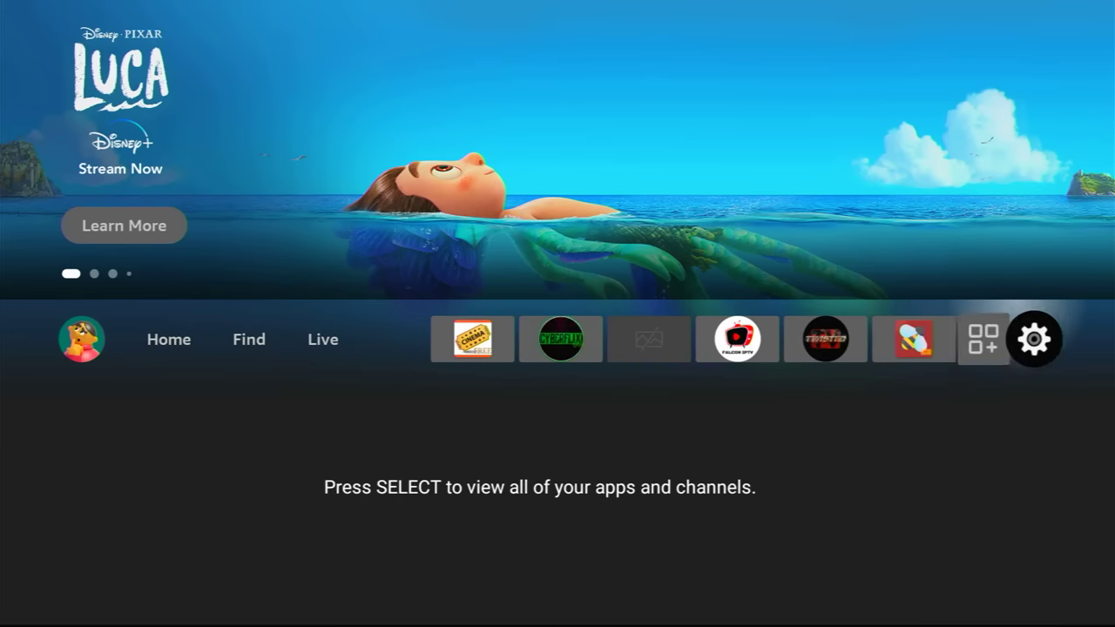
pyautogui.press('Left')
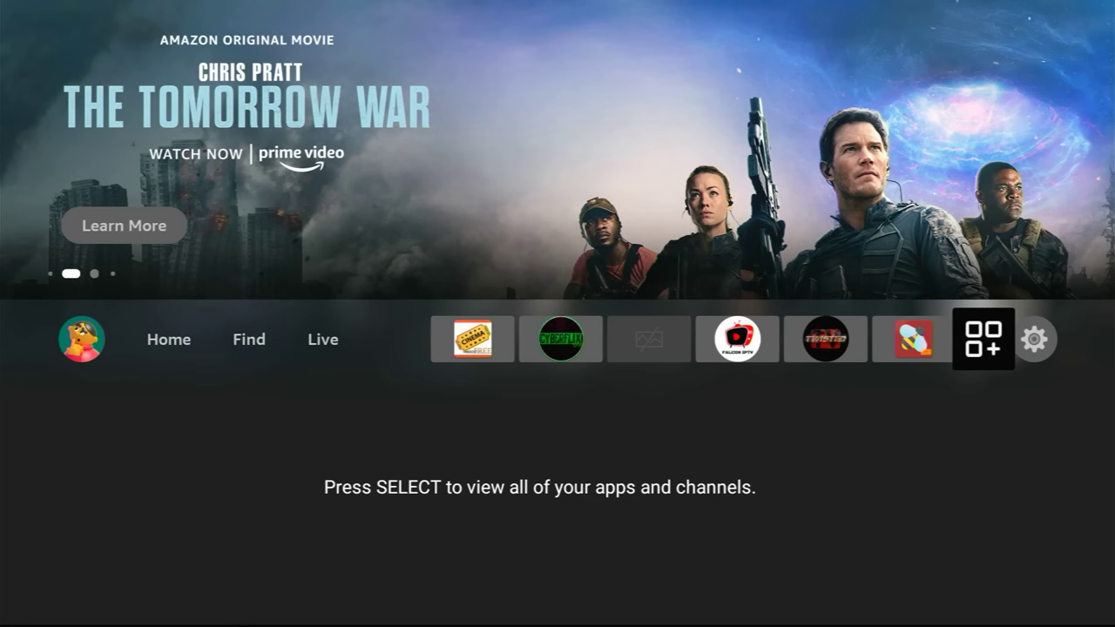
pyautogui.press('Return')
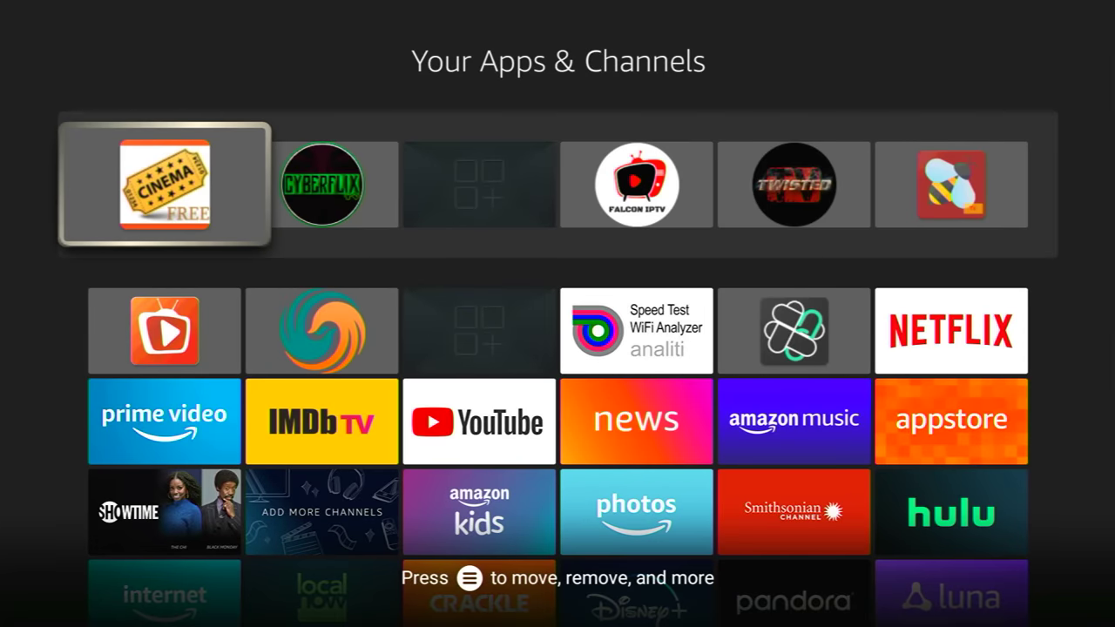
# Step: Look through Your Apps & Channels for the newly installed apps, ending on the Downloader tile
pyautogui.press('Down')
pyautogui.press('Down')
pyautogui.press('Down')
pyautogui.press('Down')
pyautogui.press('Down')
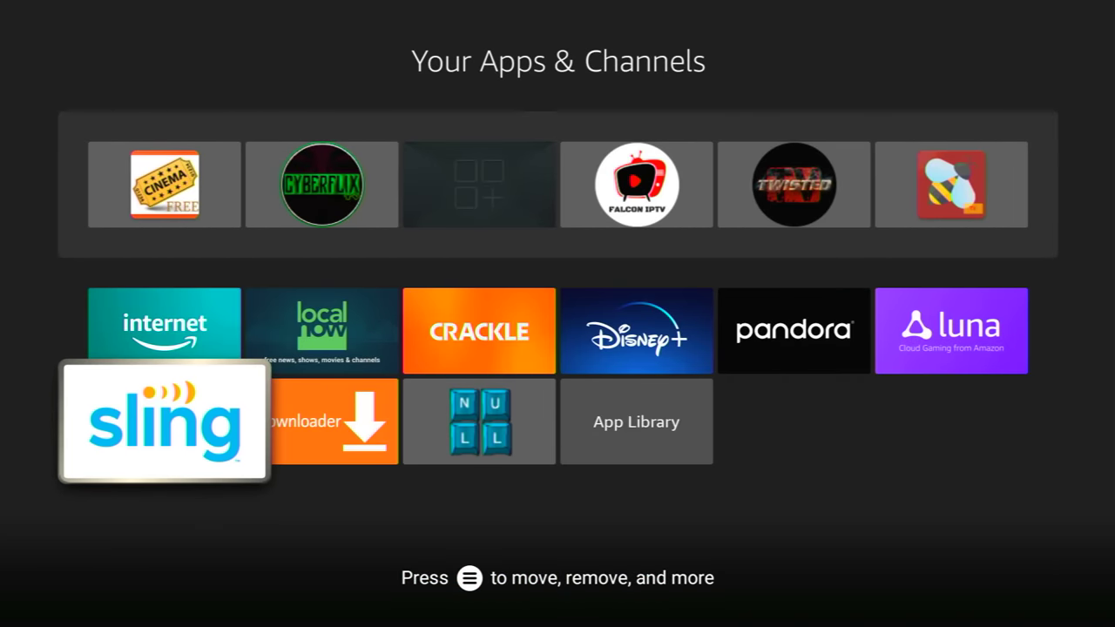
pyautogui.press('Up')
pyautogui.press('Up')
pyautogui.press('Up')
pyautogui.press('Down')
pyautogui.press('Down')
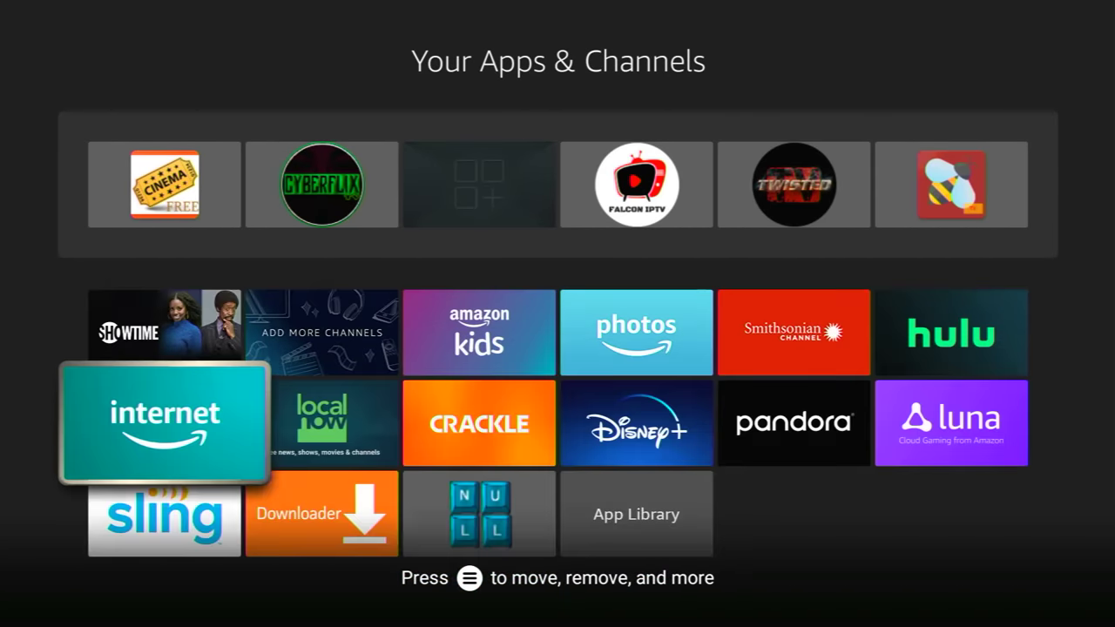
pyautogui.press('Left')
pyautogui.press('Right')
pyautogui.press('Left')
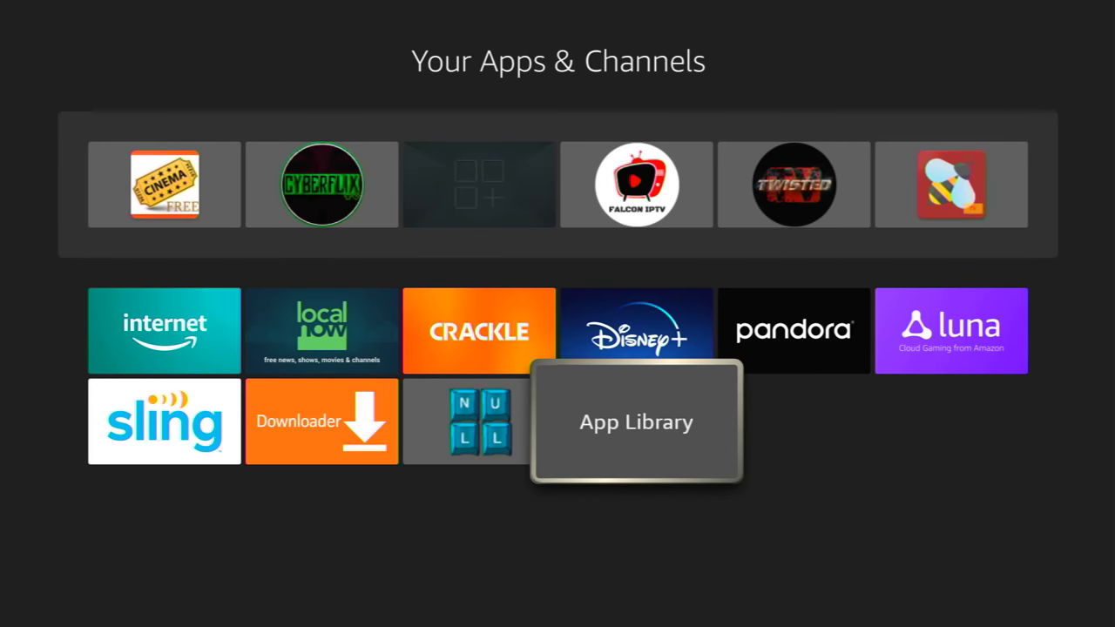
pyautogui.press('Left')
pyautogui.press('Left')
pyautogui.press('Left')
pyautogui.press('Right')
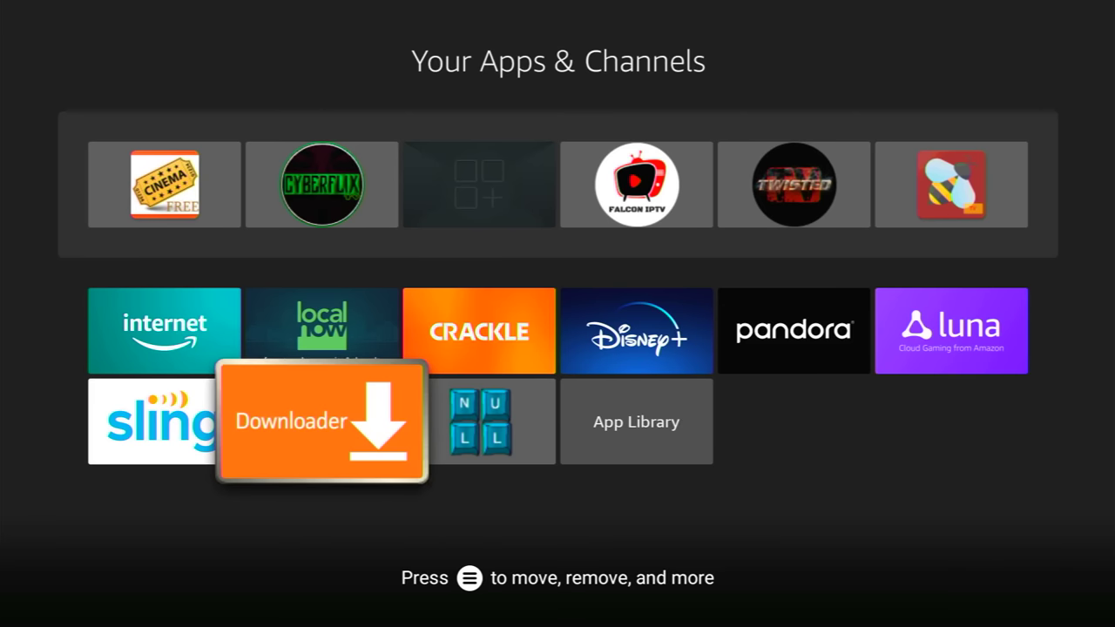
# Step: Try the Move option on the Downloader tile, shifting it up one row and putting it back in its original place
pyautogui.press('Menu')
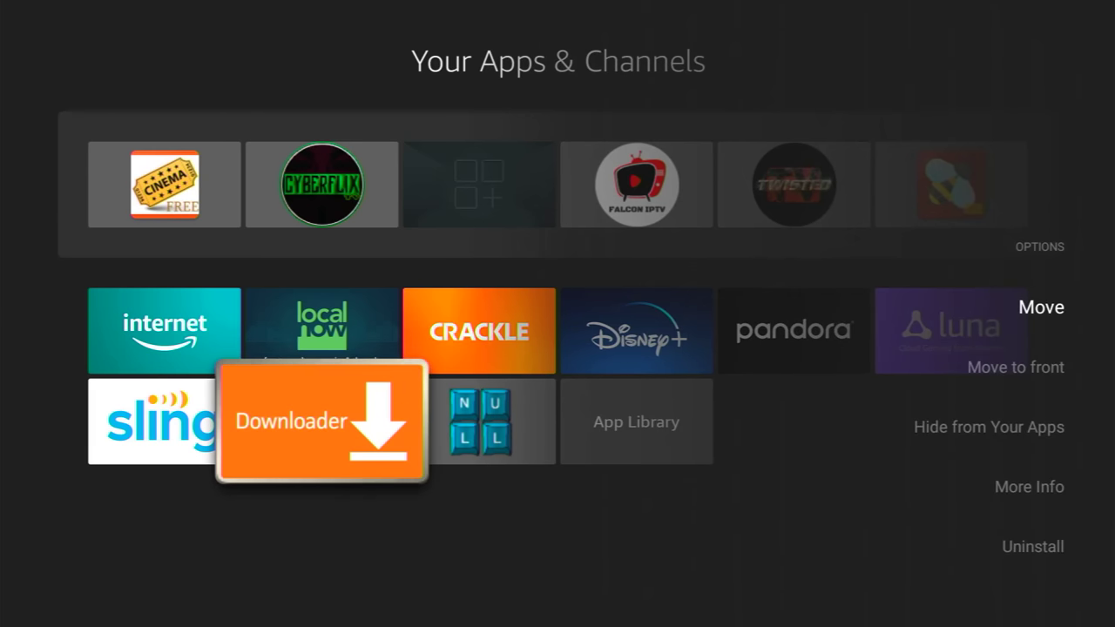
pyautogui.press('Return')
pyautogui.press('Up')
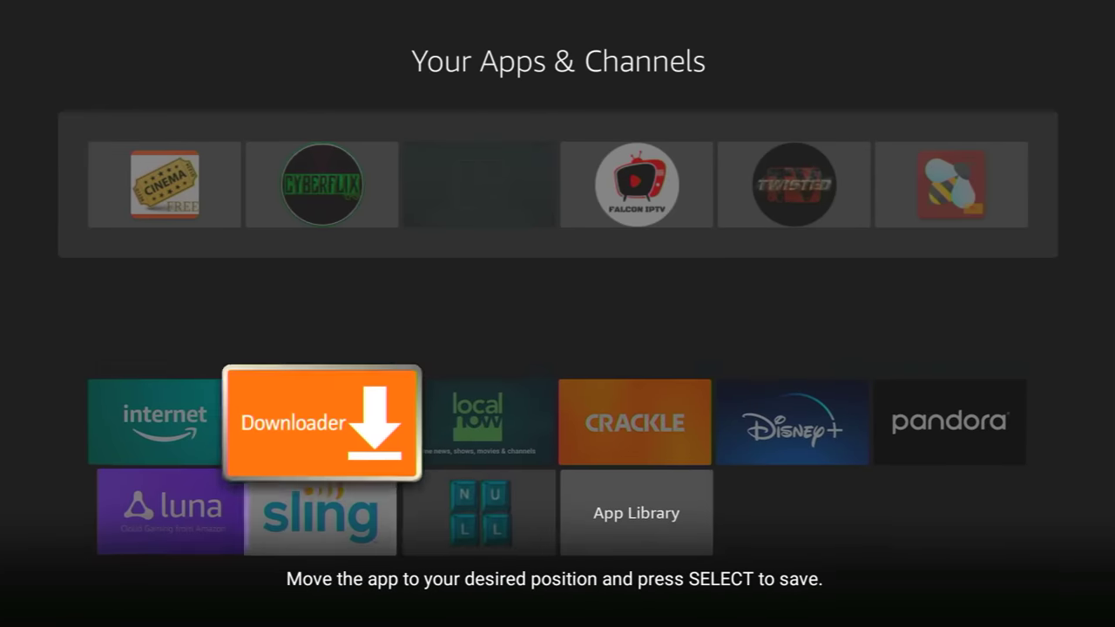
pyautogui.press('Down')
pyautogui.press('Return')
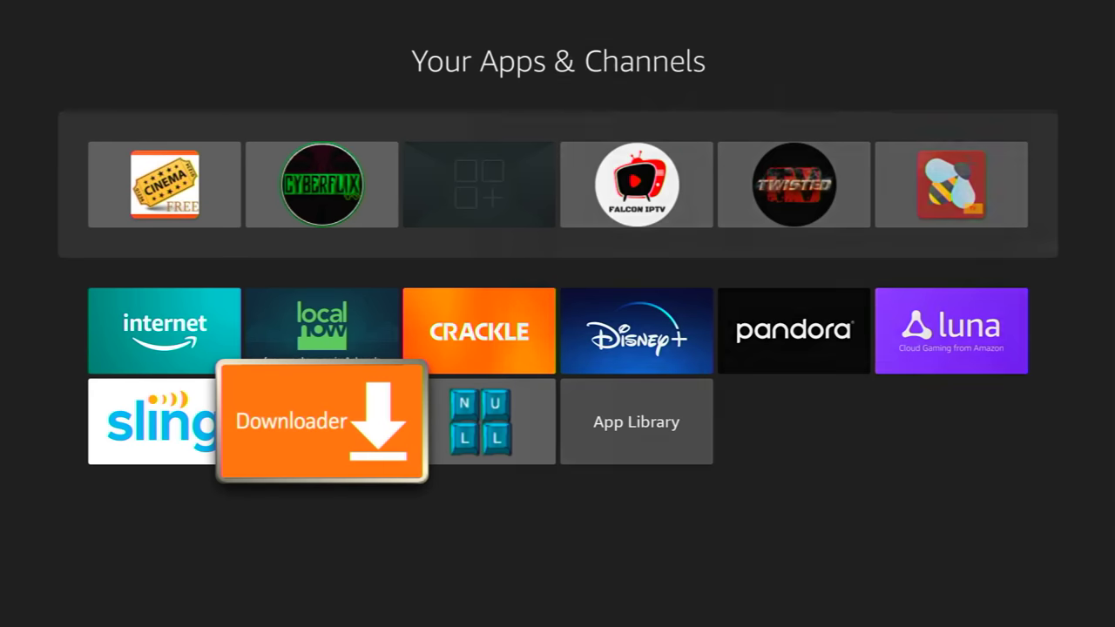
# Step: Move Downloader to the front of Your Apps & Channels and return to the Home screen
pyautogui.press('Menu')
pyautogui.press('Down')
pyautogui.press('Return')
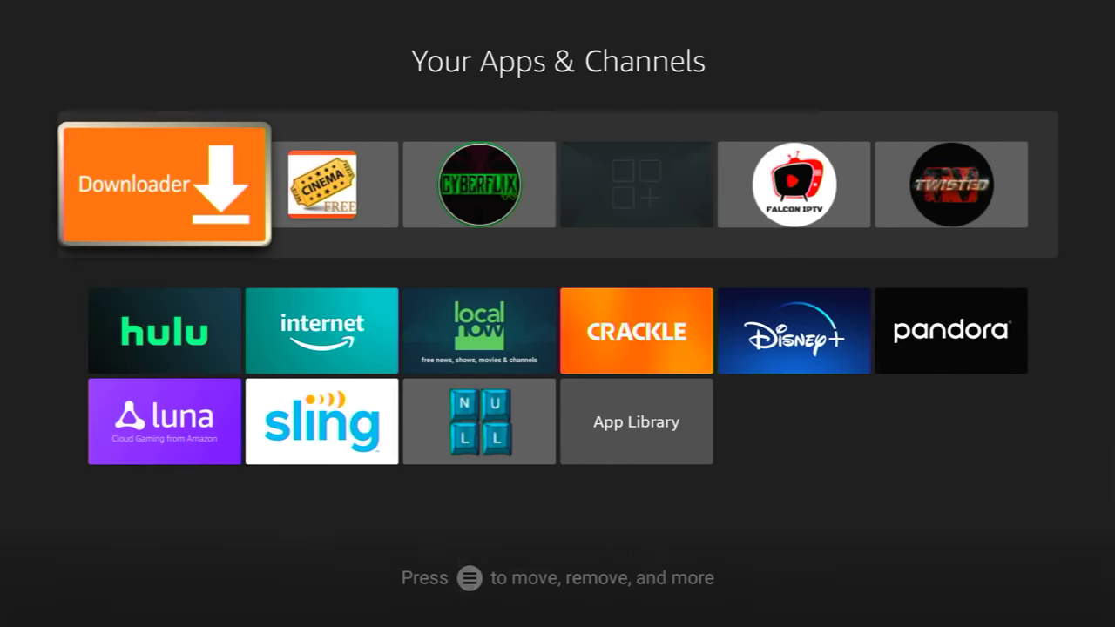
pyautogui.press('Escape')
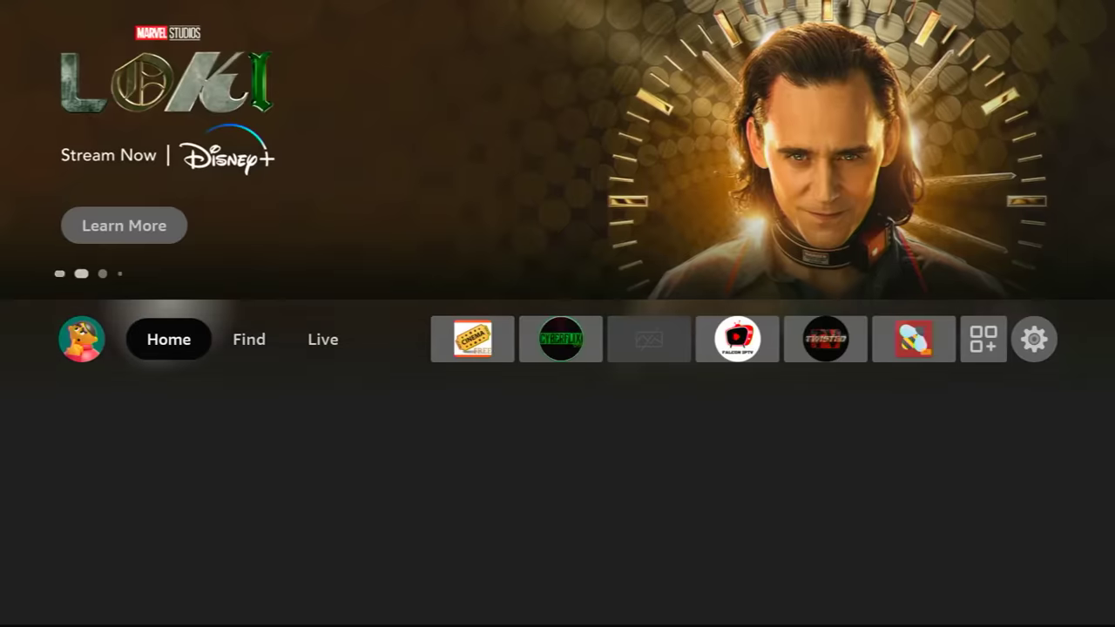
# Step: Check the app shortcuts on the Home screen for Downloader
pyautogui.press('Right')
pyautogui.press('Right')
pyautogui.press('Right')
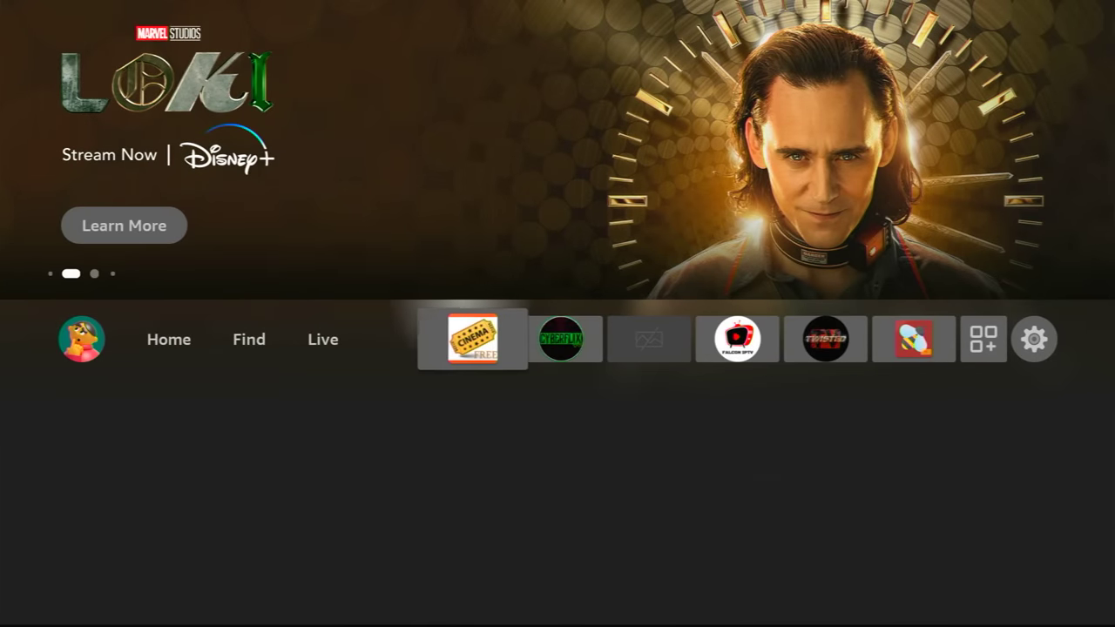
pyautogui.press('Left')
pyautogui.press('Right')
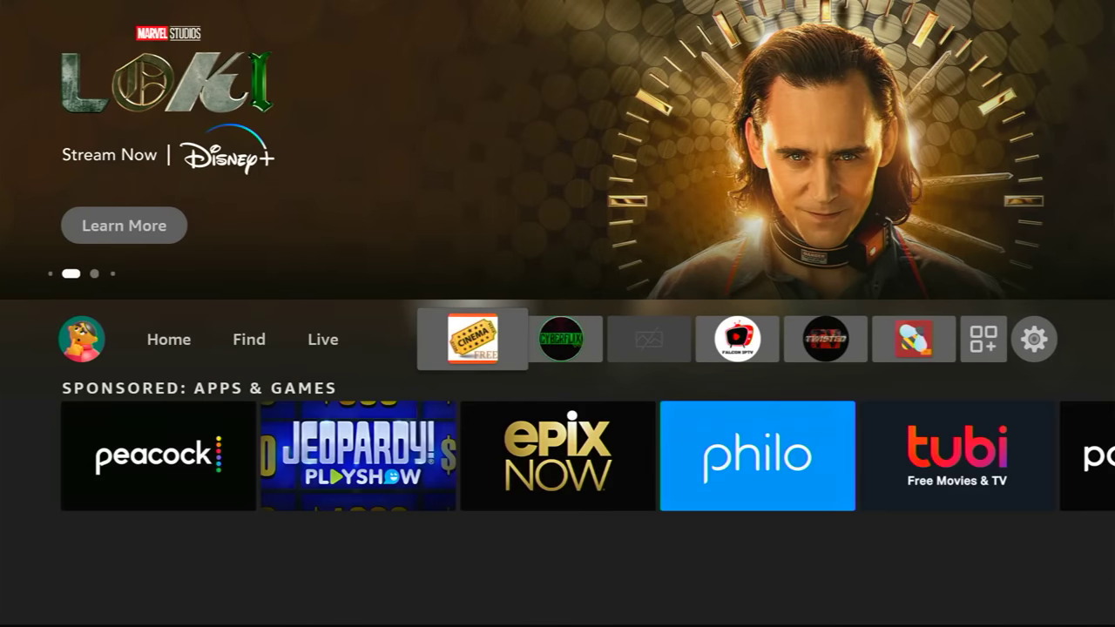
pyautogui.press('Left')
pyautogui.press('Left')
pyautogui.press('Left')
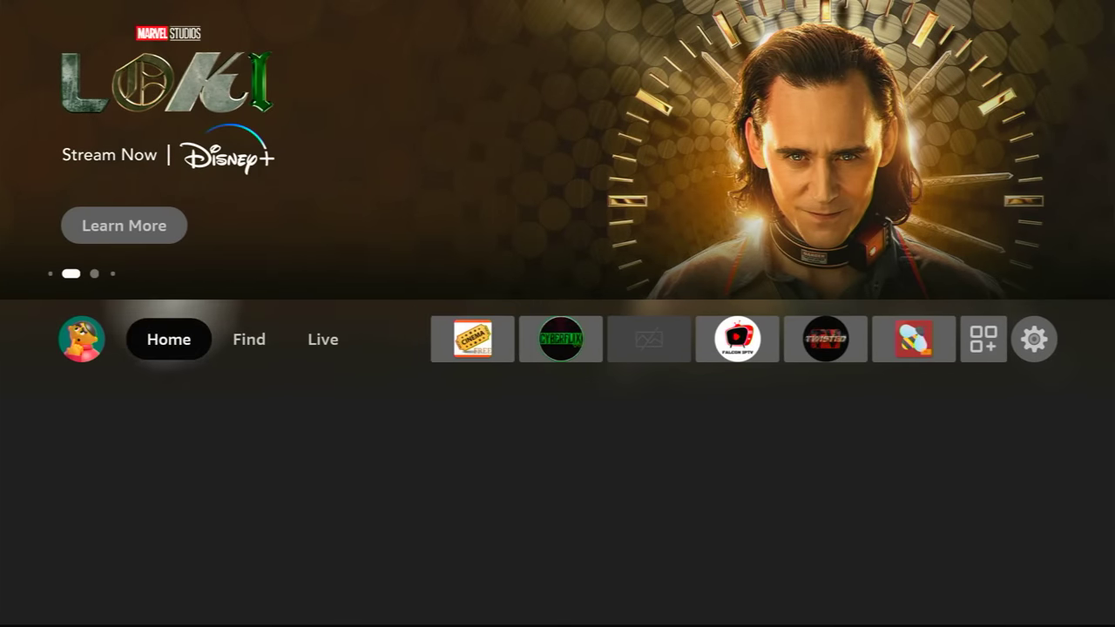
# Step: Reopen Your Apps & Channels to check Downloader's position, and return to the Home screen
pyautogui.press('Right')
pyautogui.press('Right')
pyautogui.press('Right')
pyautogui.press('Right')
pyautogui.press('Right')
pyautogui.press('Right')
pyautogui.press('Right')
pyautogui.press('Right')
pyautogui.press('Right')
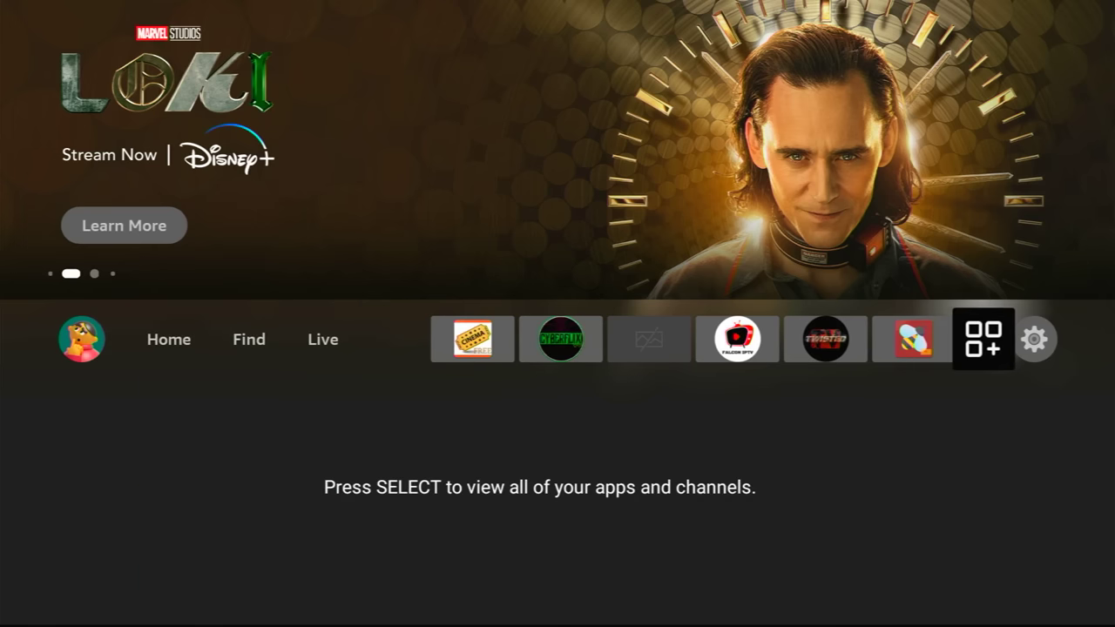
pyautogui.press('Return')
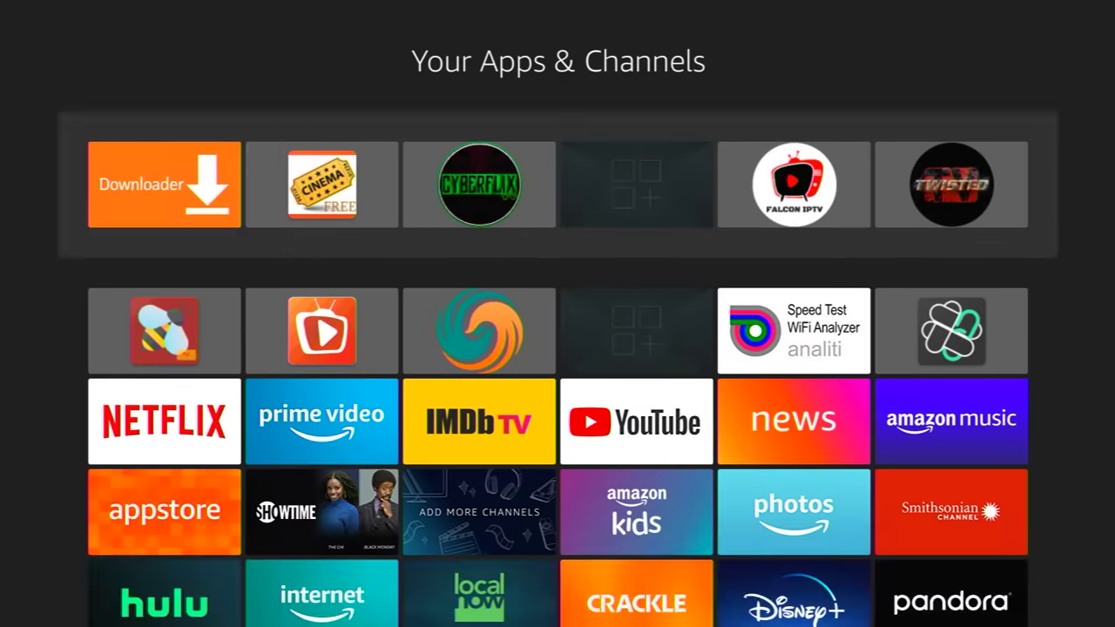
pyautogui.press('Escape')
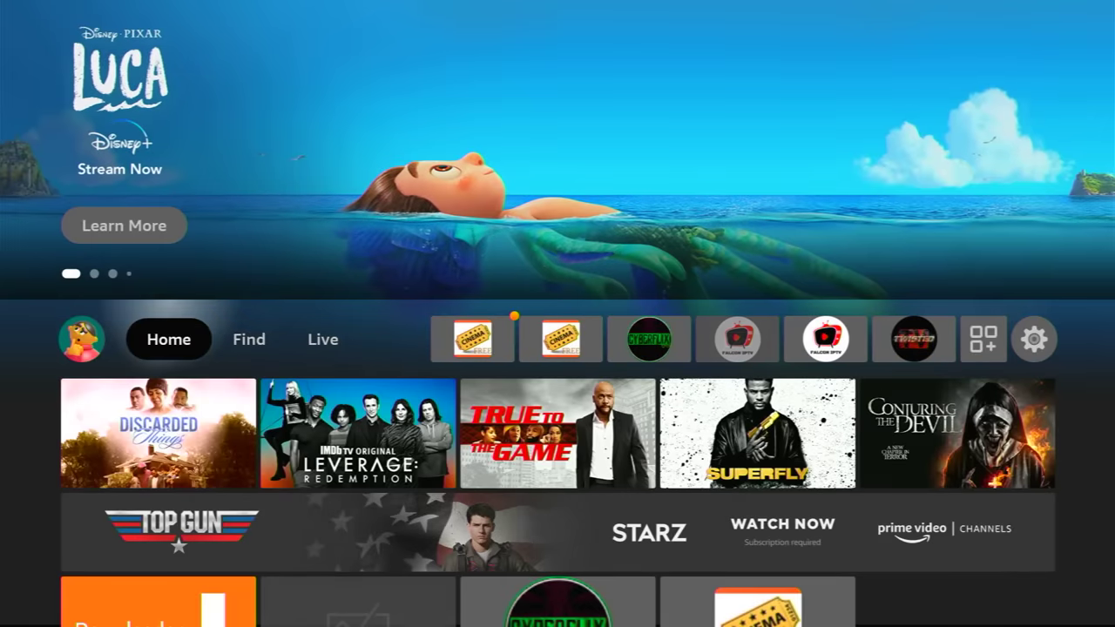
# Step: Highlight the Downloader shortcut on the Home screen
pyautogui.press('Right')
pyautogui.press('Left')
pyautogui.press('Right')
pyautogui.press('Right')
pyautogui.press('Right')
pyautogui.press('Right')
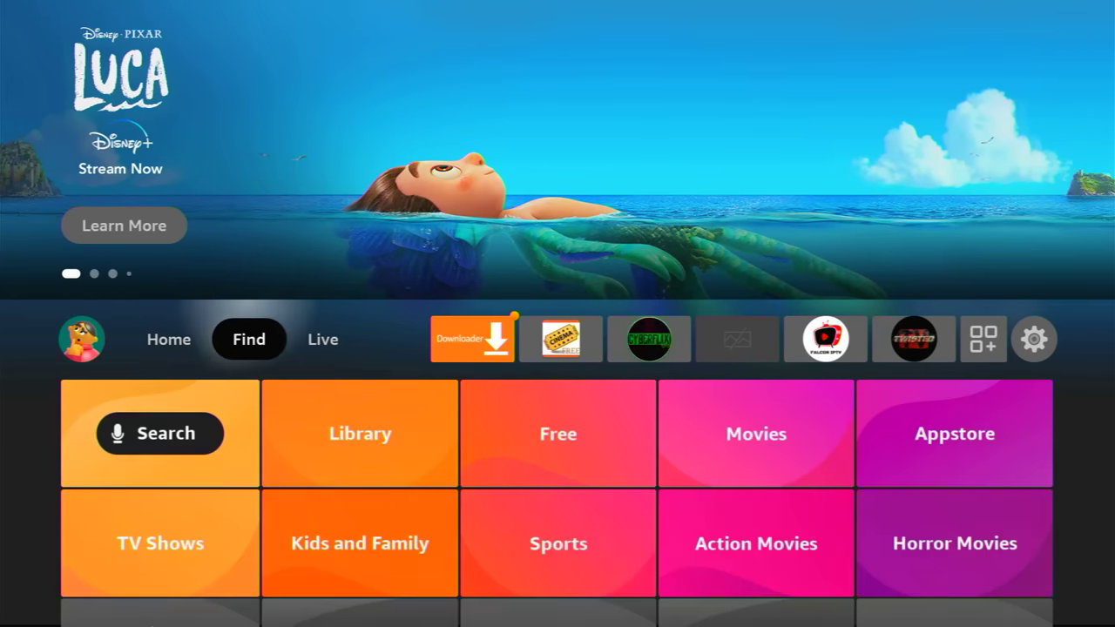
pyautogui.press('Right')
pyautogui.press('Right')
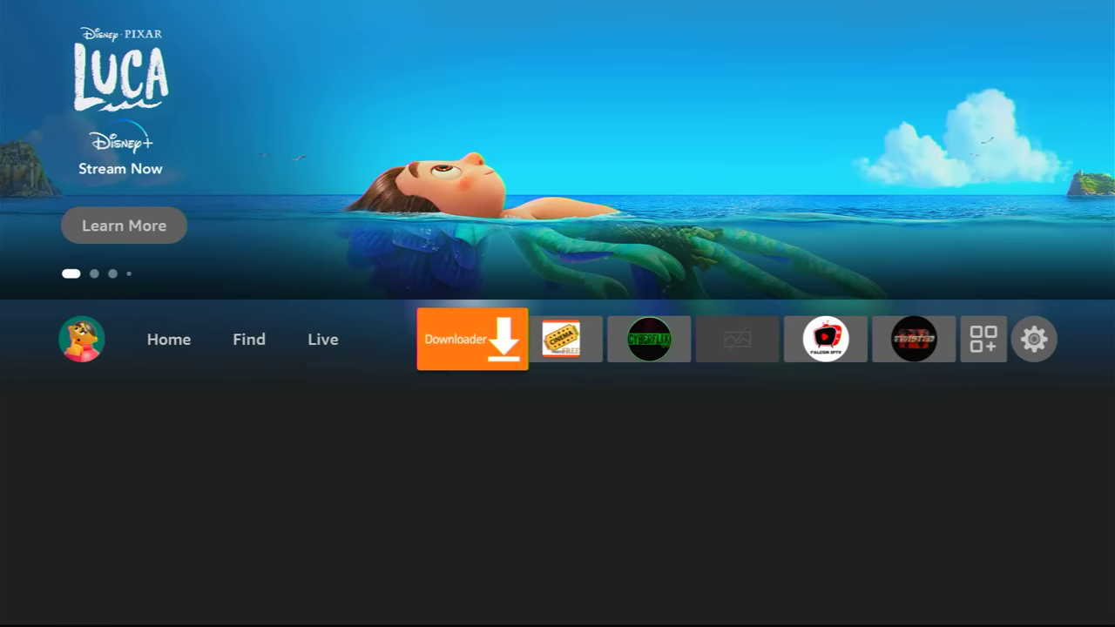